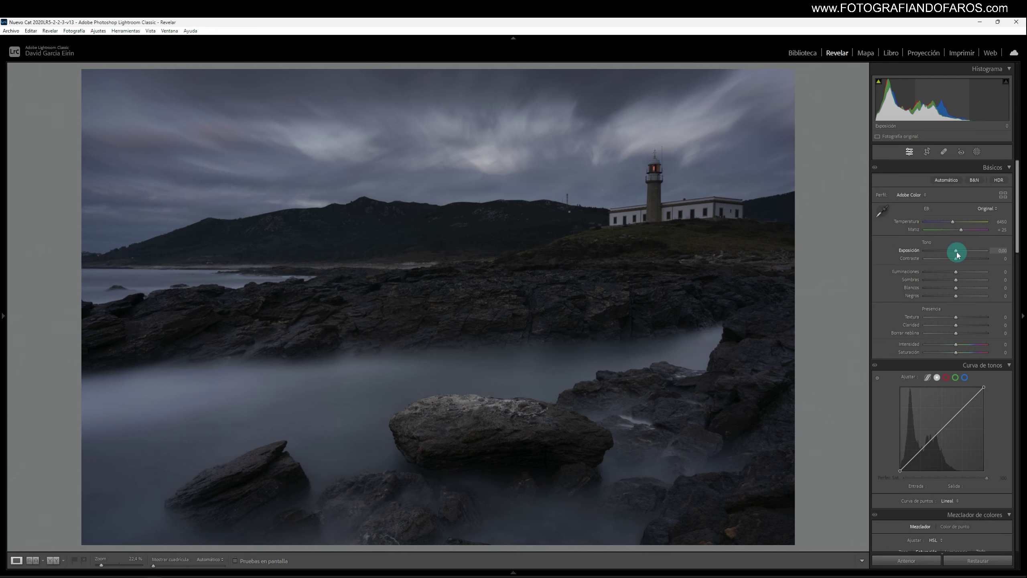
Step: Set Exposure to +1.36, Temp to 6740, Highlights to -53 and Shadows to +26 in the Basic panel
drag(957, 254, 967, 258)
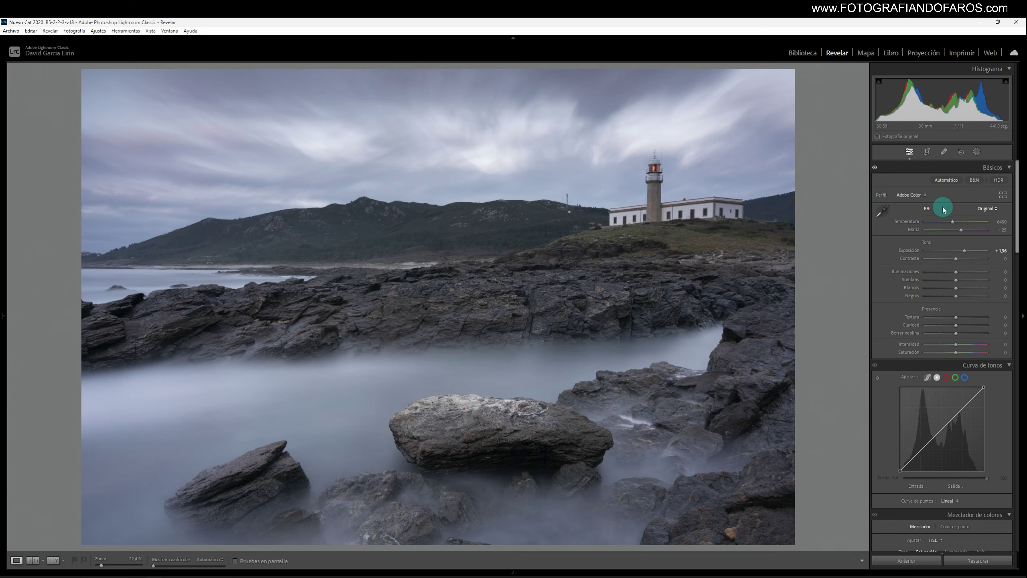
drag(954, 226, 955, 226)
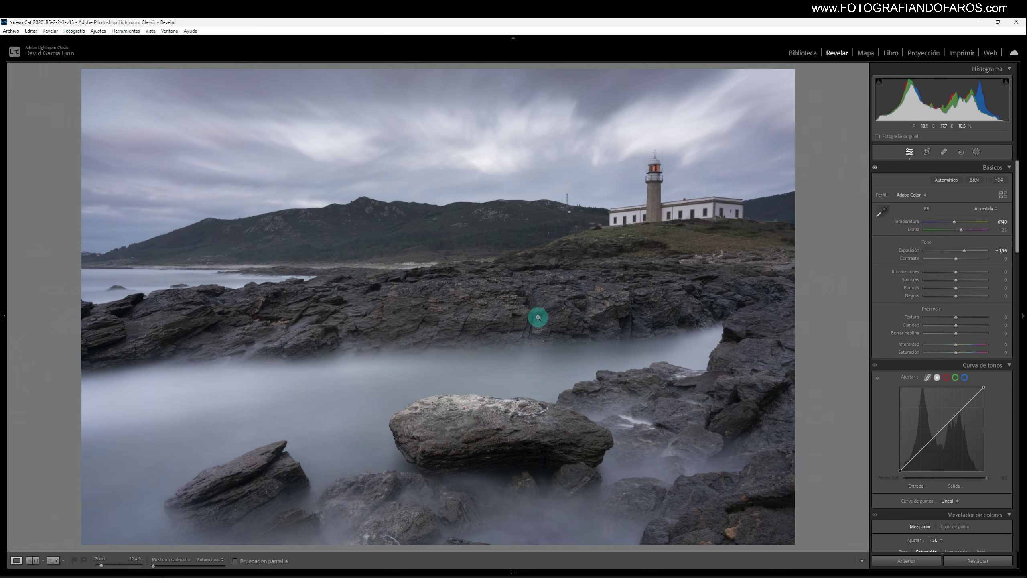
drag(957, 272, 941, 275)
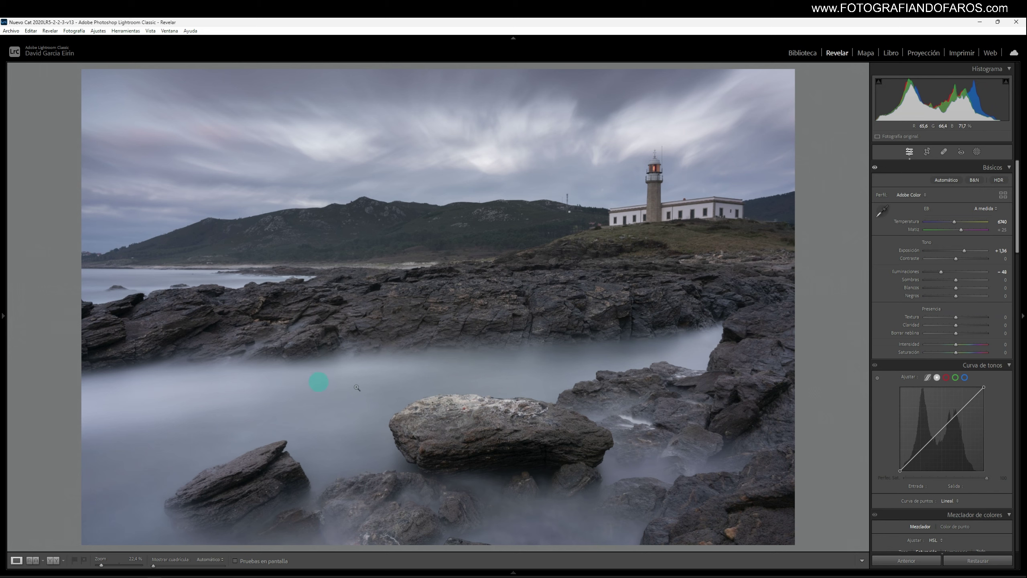
click(940, 272)
drag(940, 272, 967, 283)
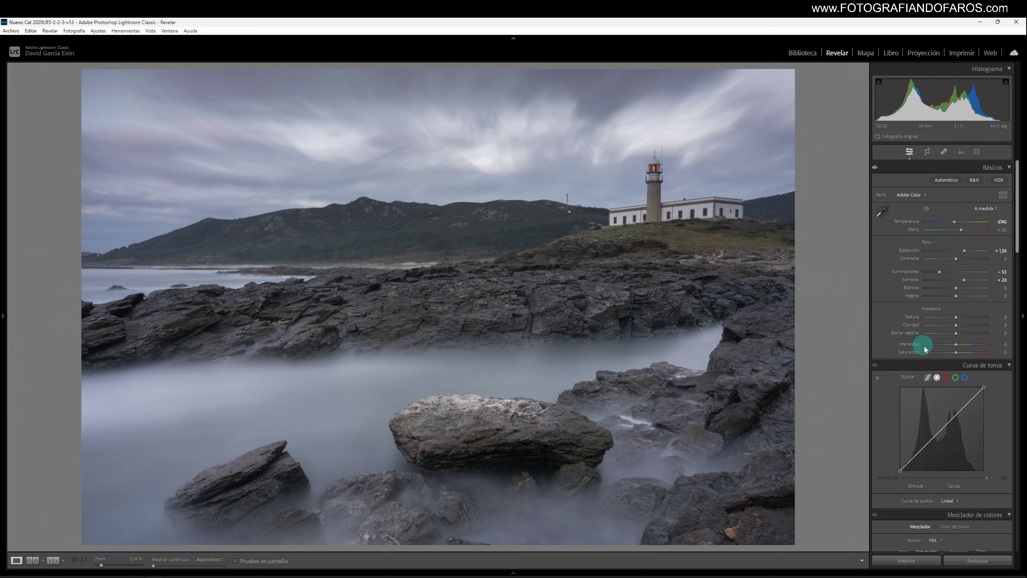
Step: Set the Color Mixer HSL Blue saturation to -30, after briefly comparing a boosted setting
scroll(931, 352, down, 3)
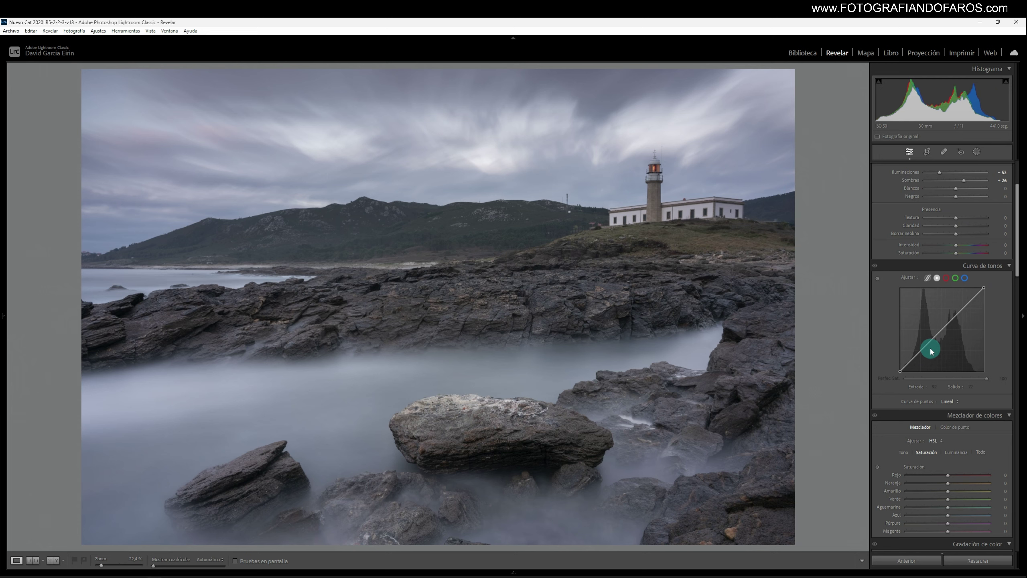
scroll(931, 351, down, 3)
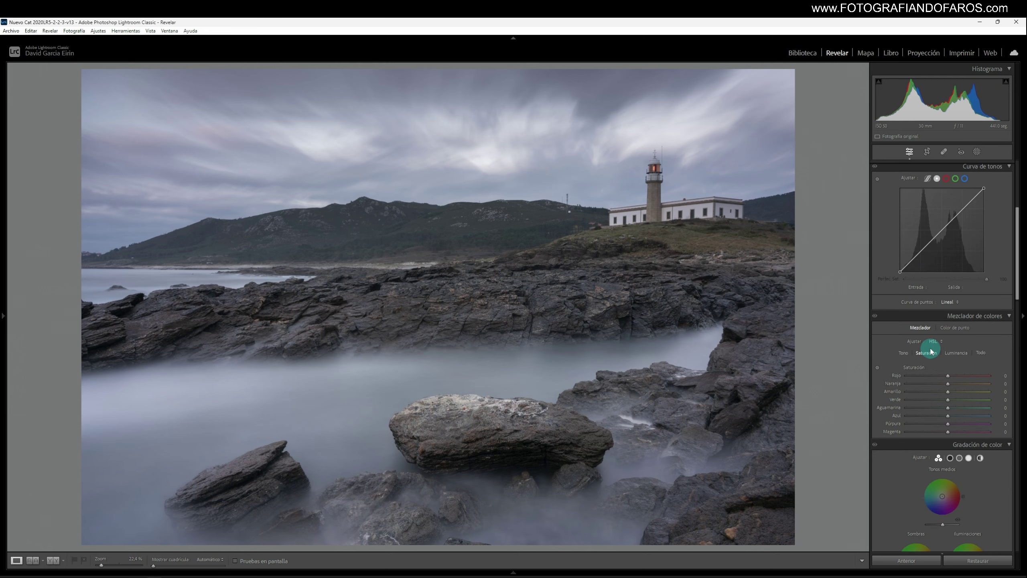
drag(948, 416, 935, 416)
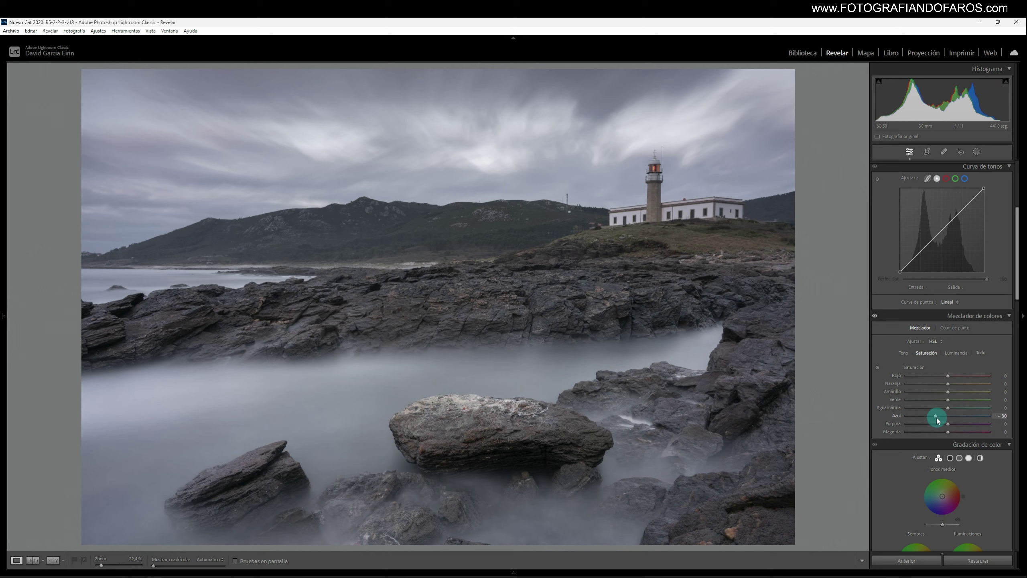
drag(938, 418, 976, 419)
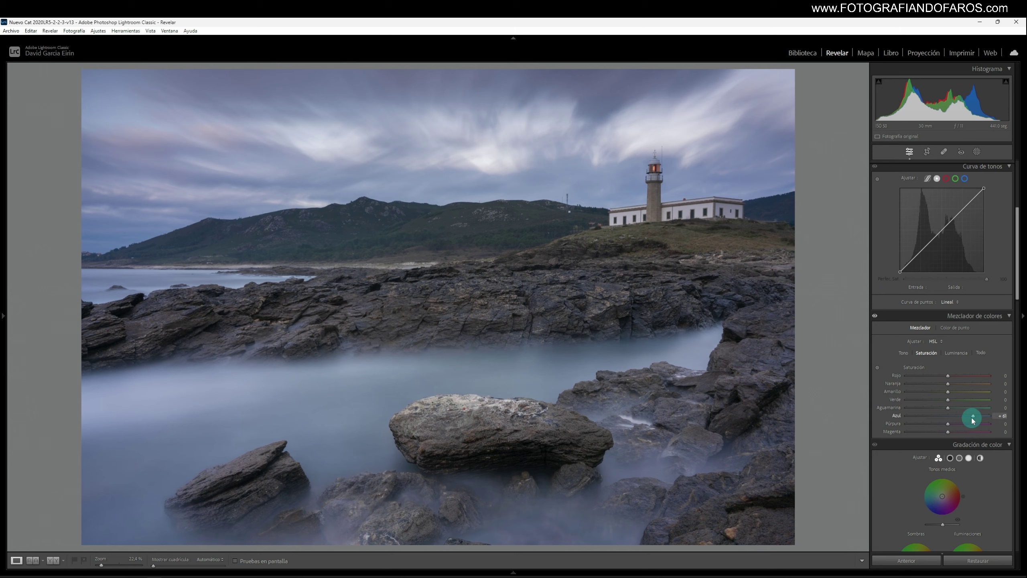
drag(974, 419, 939, 421)
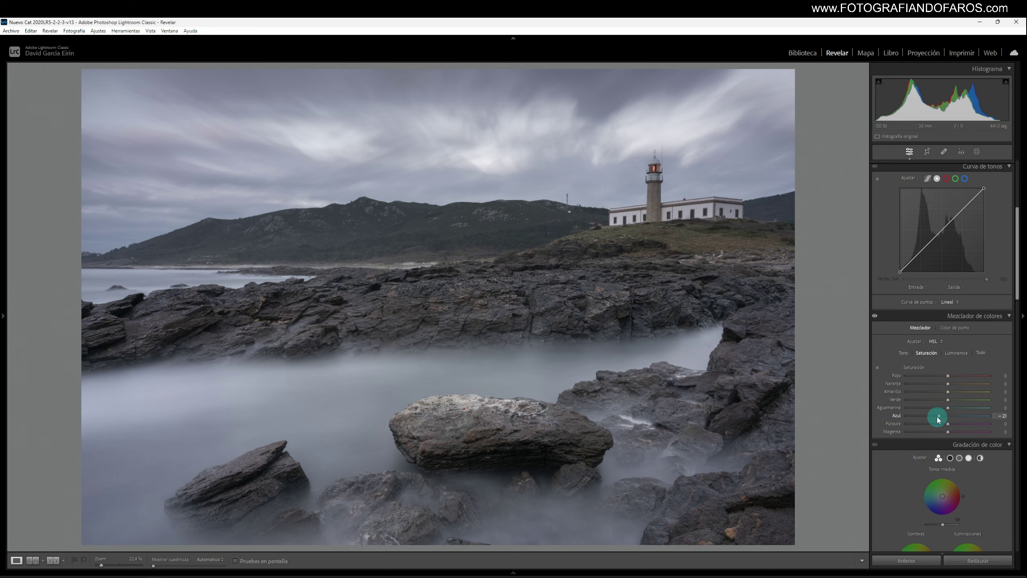
drag(938, 421, 937, 420)
drag(936, 420, 935, 420)
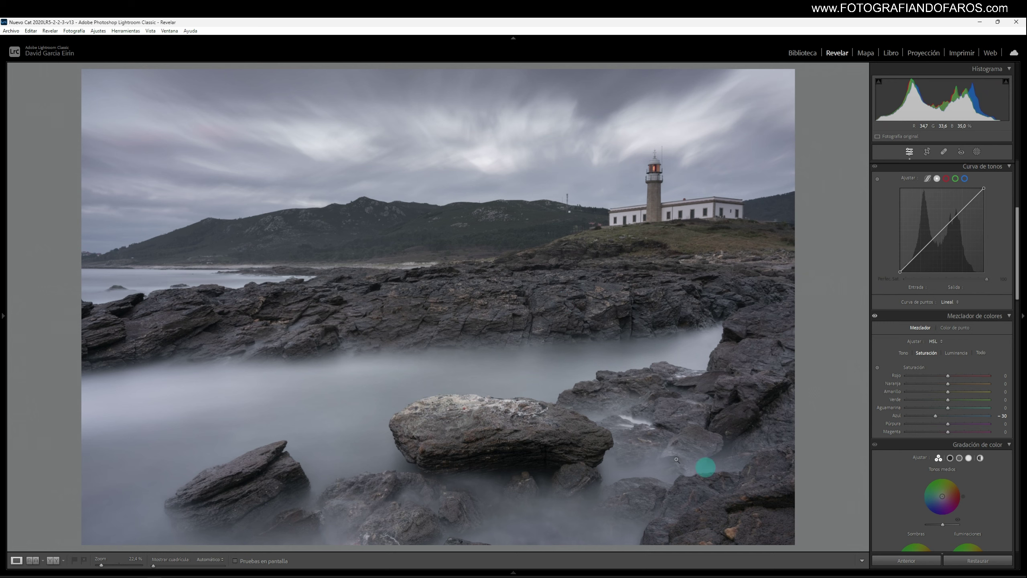
Step: Add a linear gradient mask running from the bottom edge up toward the lighthouse
click(978, 153)
click(905, 239)
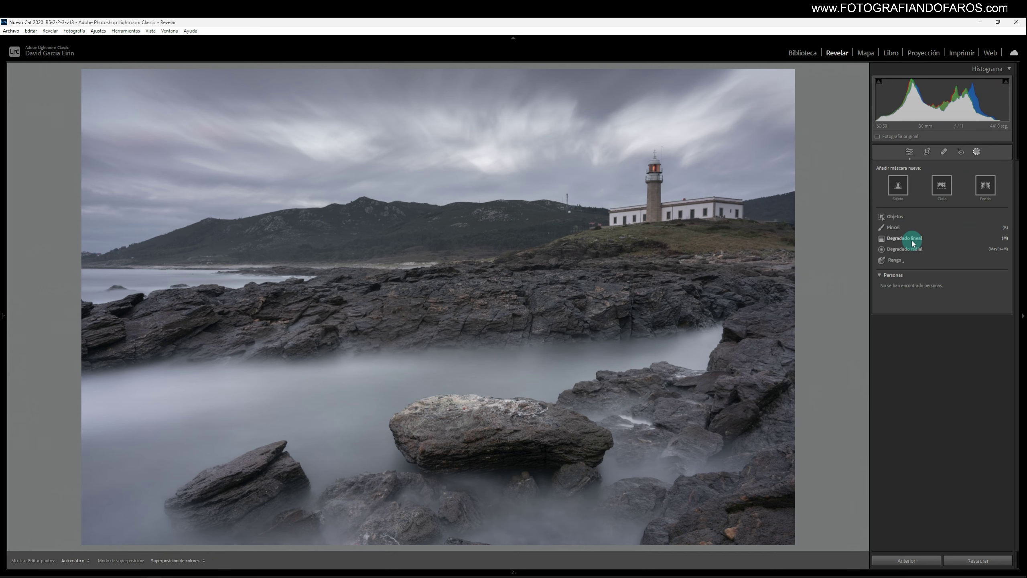
mouse_move(735, 538)
mouse_down()
mouse_move(673, 173)
mouse_move(704, 126)
mouse_up()
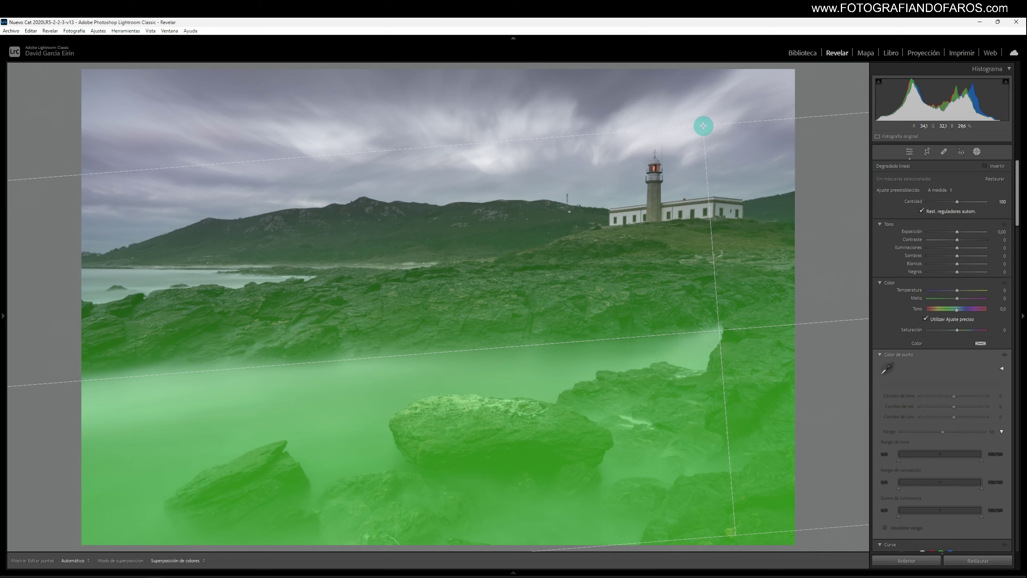
click(926, 319)
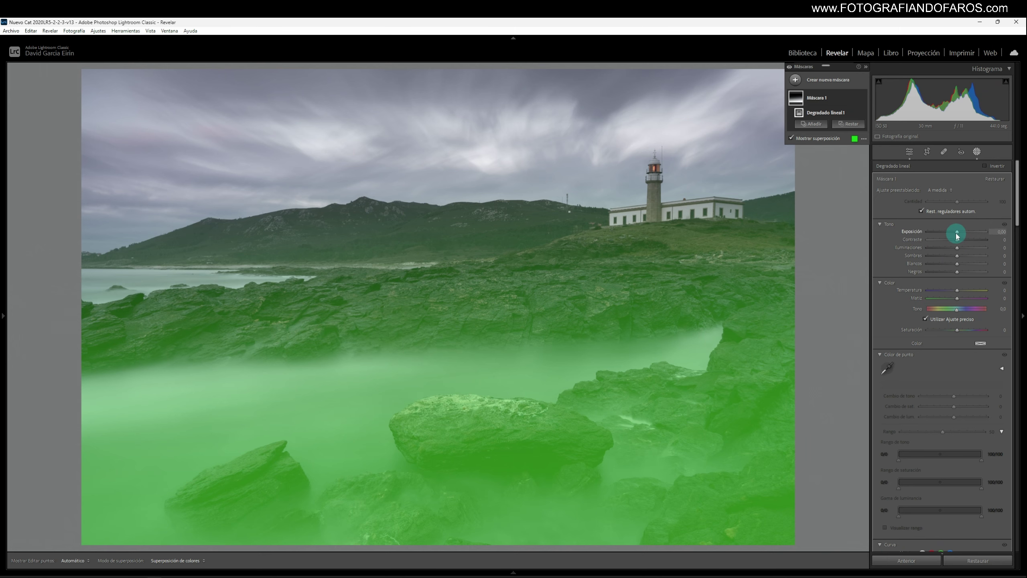
Step: Give the gradient mask Exposure -0.69 and Whites +52, toggling it to compare
drag(958, 236, 954, 234)
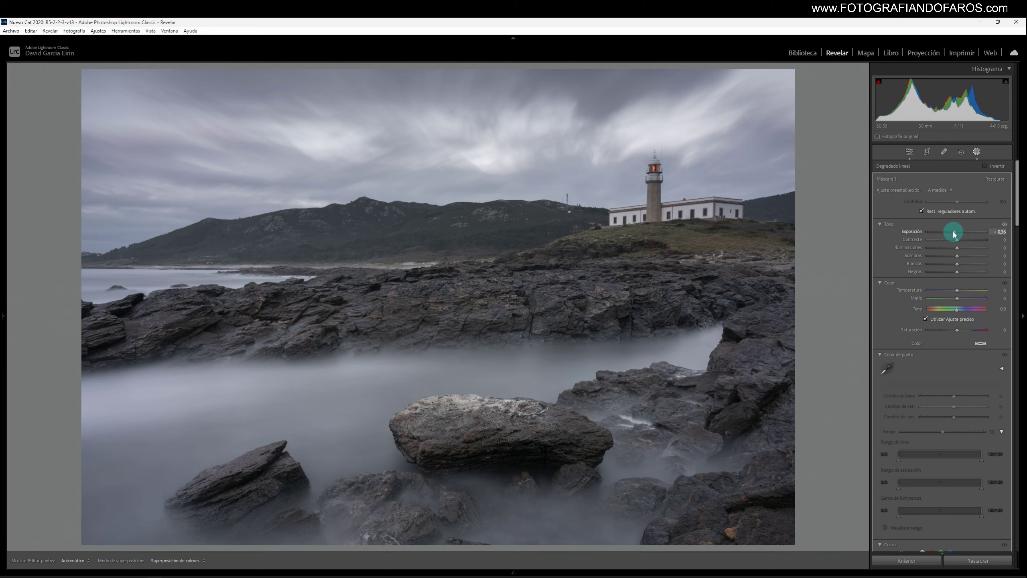
drag(953, 234, 952, 234)
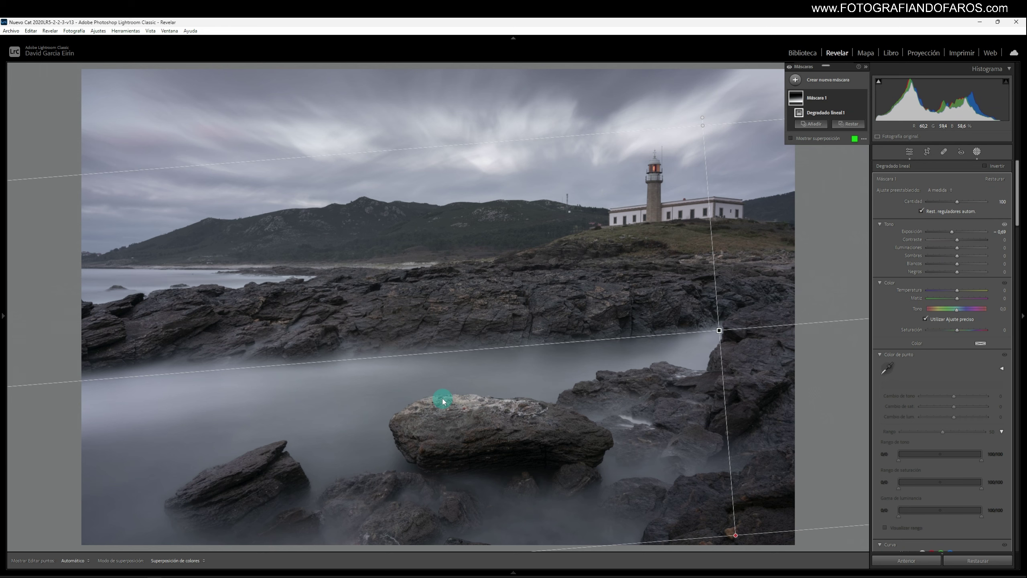
drag(958, 263, 974, 267)
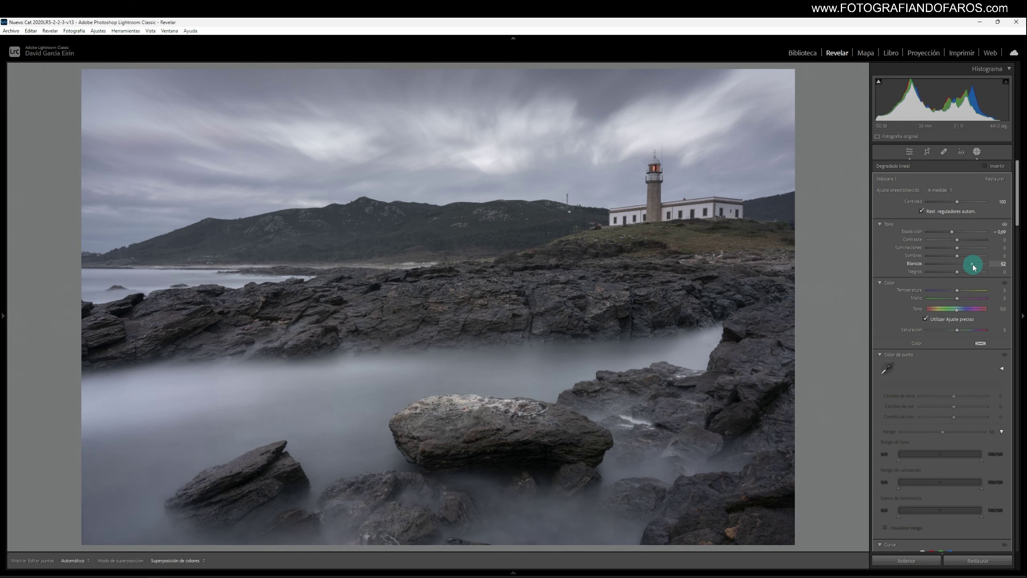
click(865, 98)
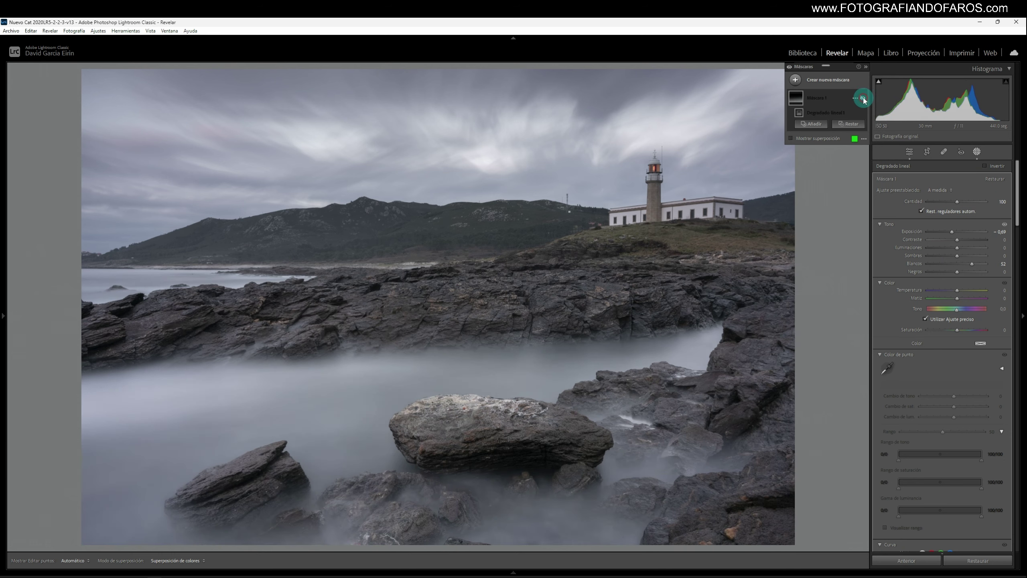
click(863, 98)
click(863, 99)
click(863, 98)
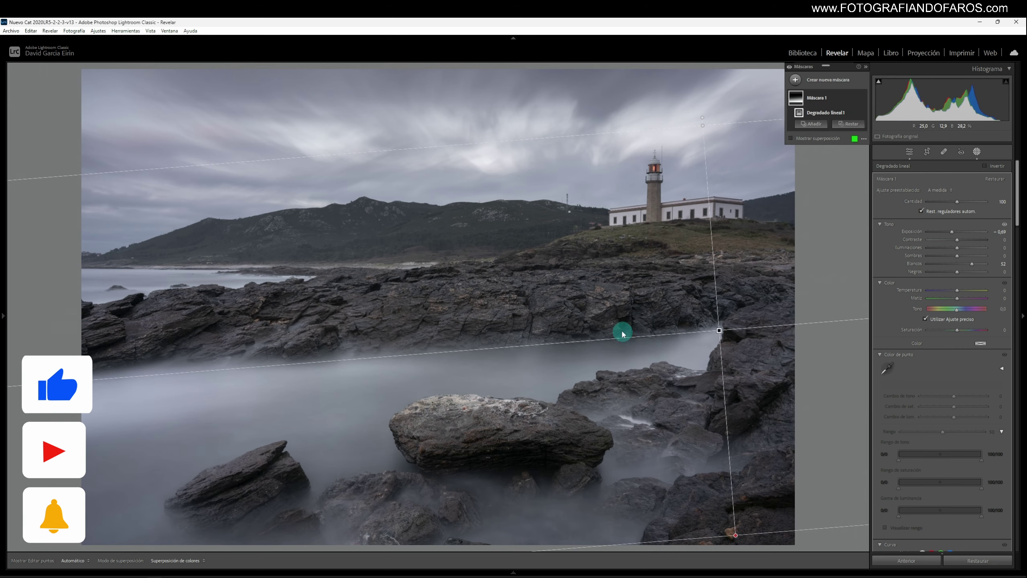
Step: Send the photo to Edit in Adobe Photoshop 2024 from the context menu
right_click(572, 254)
mouse_move(646, 325)
click(760, 327)
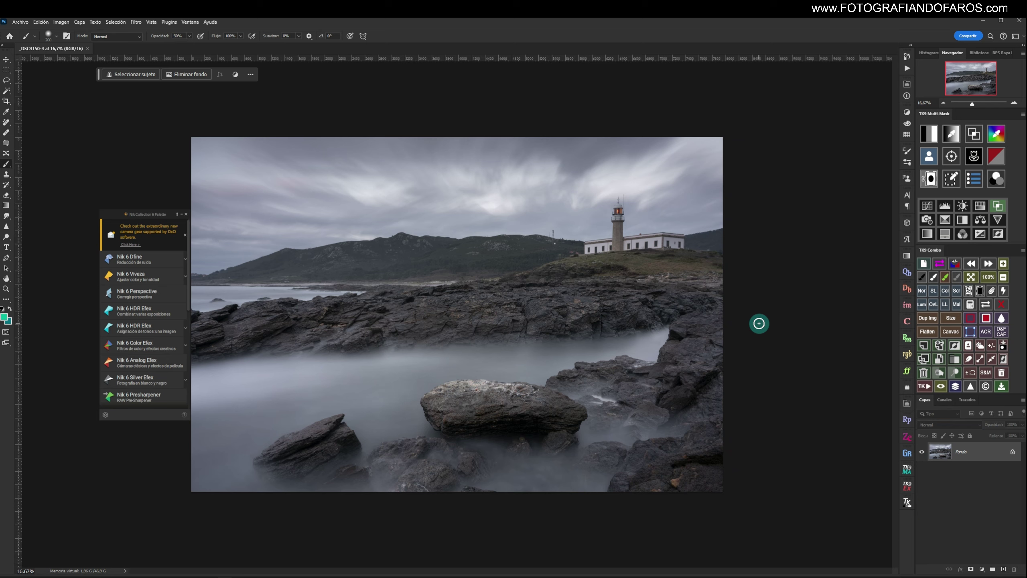
Step: Launch Nik 6 Viveza from the Nik Collection palette
click(158, 277)
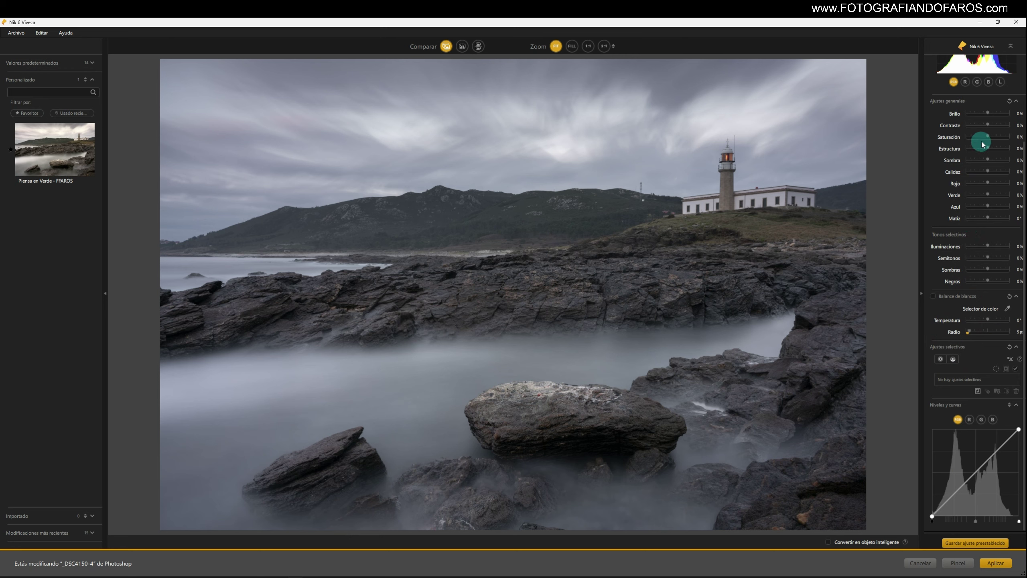
Step: Raise Viveza's global saturation and structure to 20%
drag(987, 141, 996, 140)
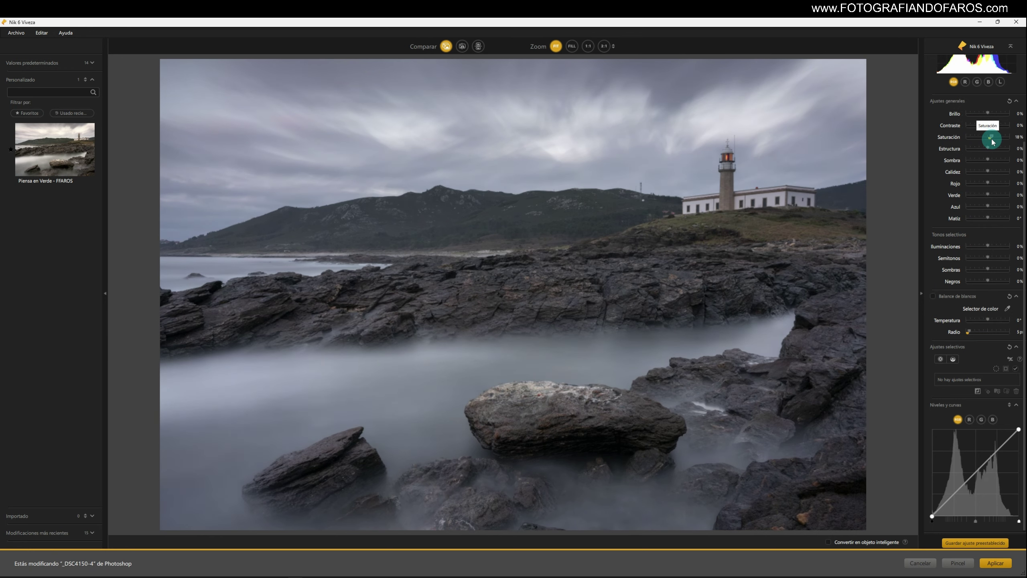
drag(995, 141, 993, 141)
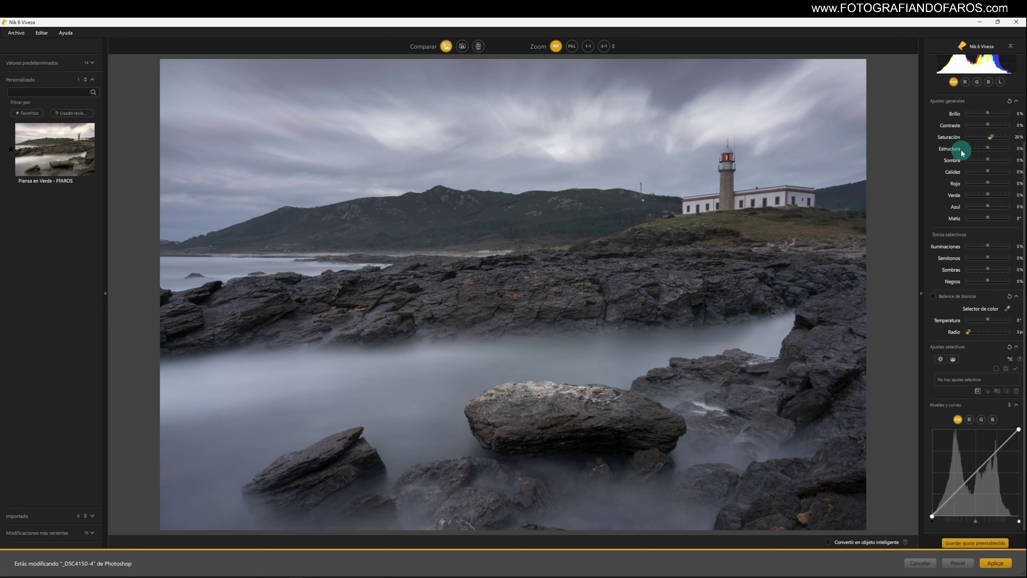
drag(988, 148, 993, 152)
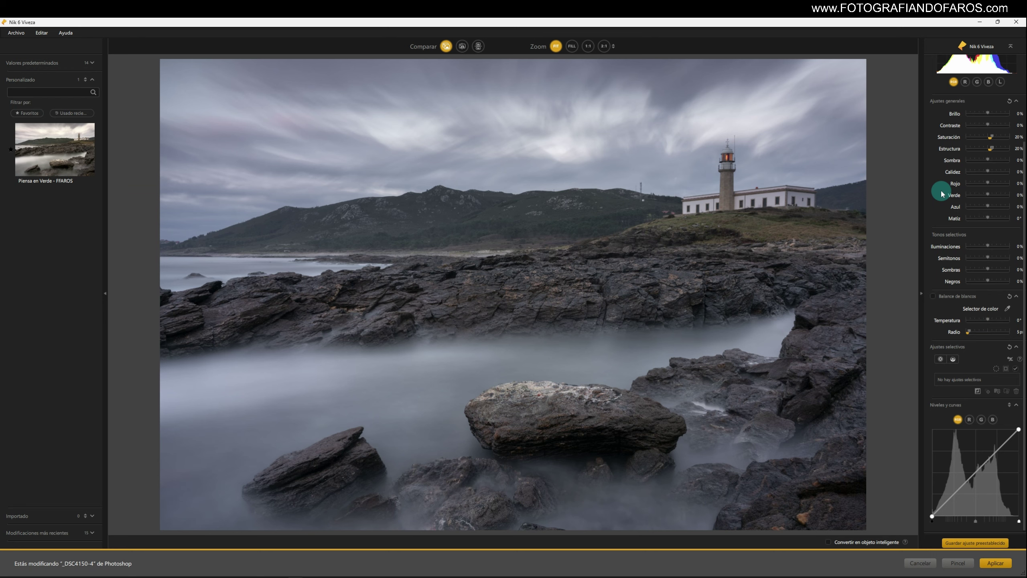
Step: Place a control point on the large central rock in the water
scroll(955, 356, up, 1)
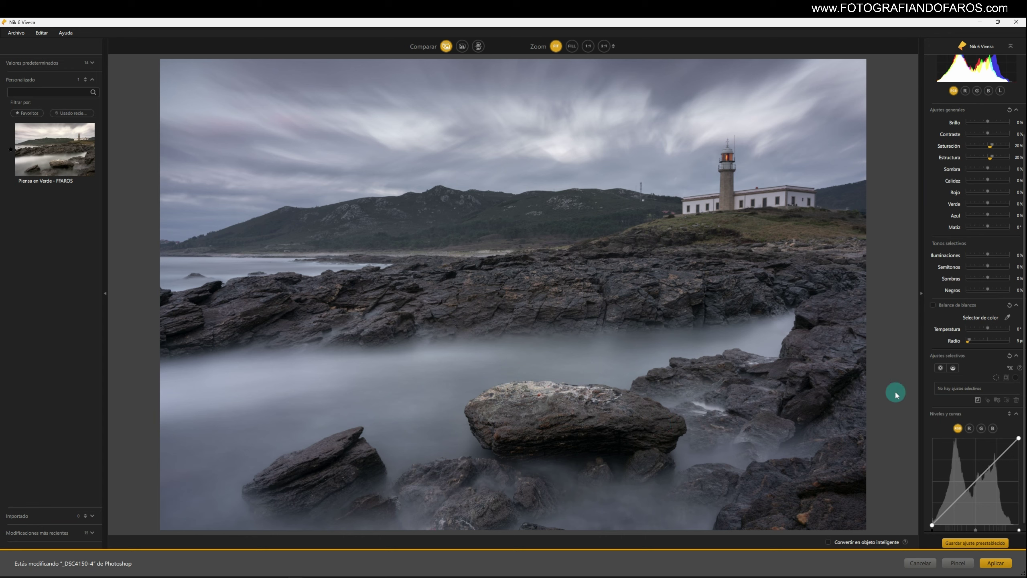
click(940, 368)
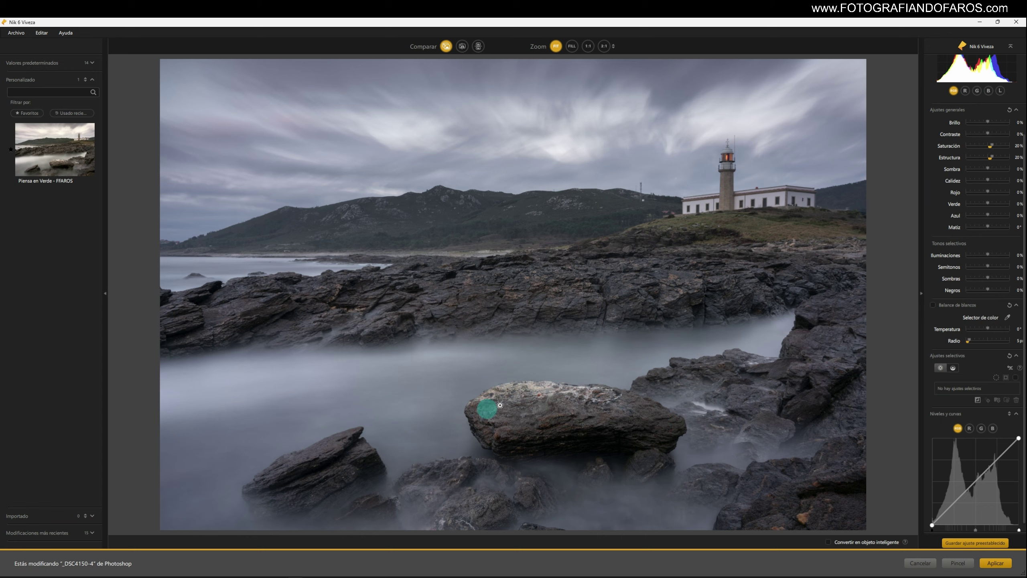
click(543, 405)
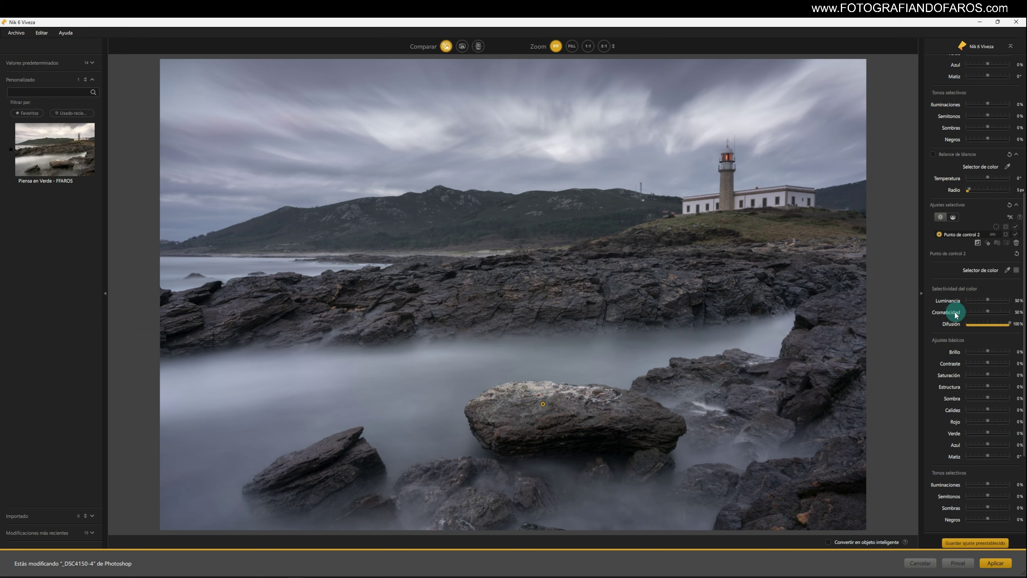
Step: Nudge the rock control point and raise its Estructura to about 34%
mouse_move(543, 404)
drag(544, 405, 546, 404)
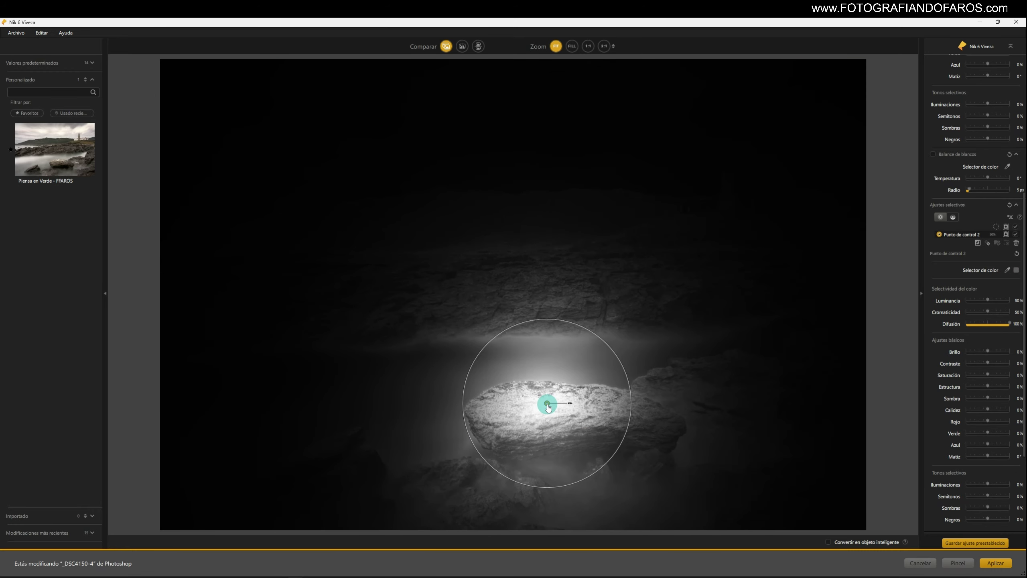
drag(546, 406, 549, 406)
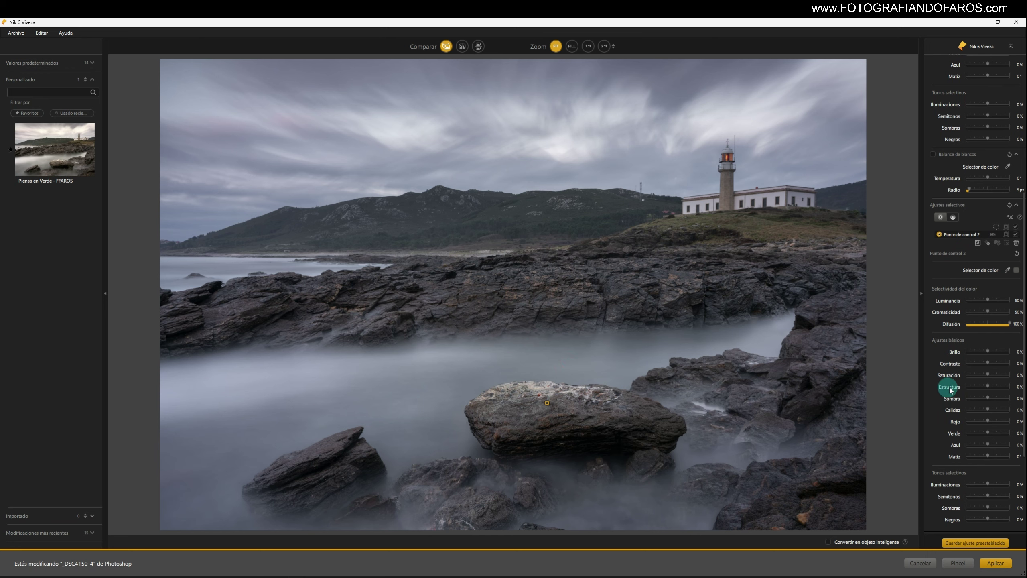
drag(989, 387, 996, 388)
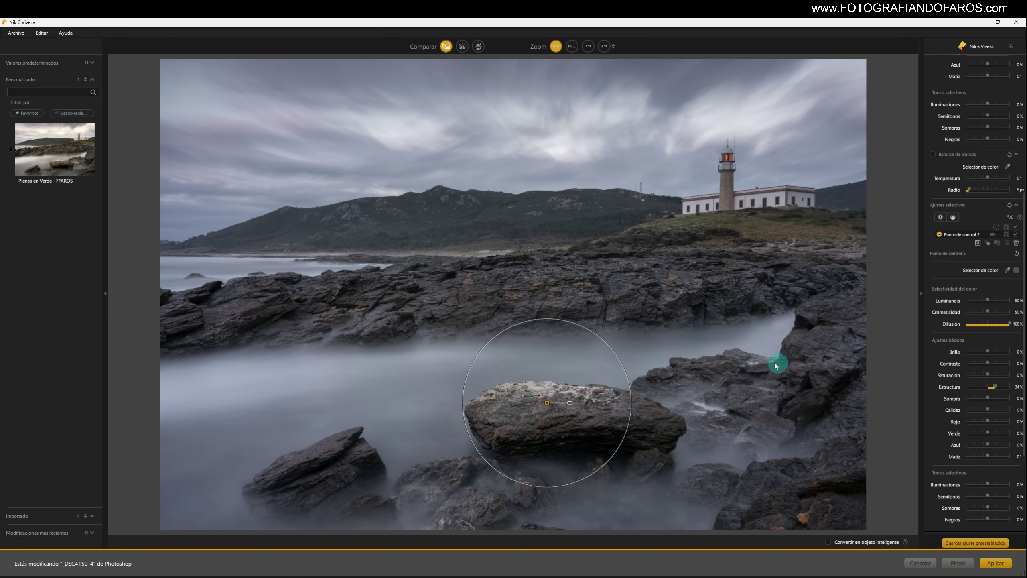
Step: Add a lighthouse control point with Estructura about 26–30%, plus another in the upper-left sky
click(940, 219)
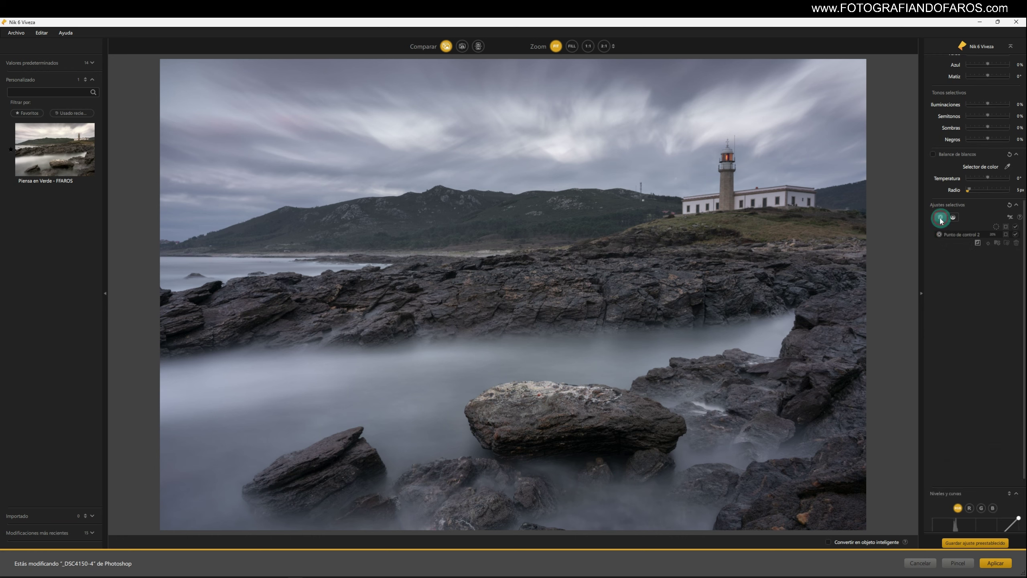
click(727, 197)
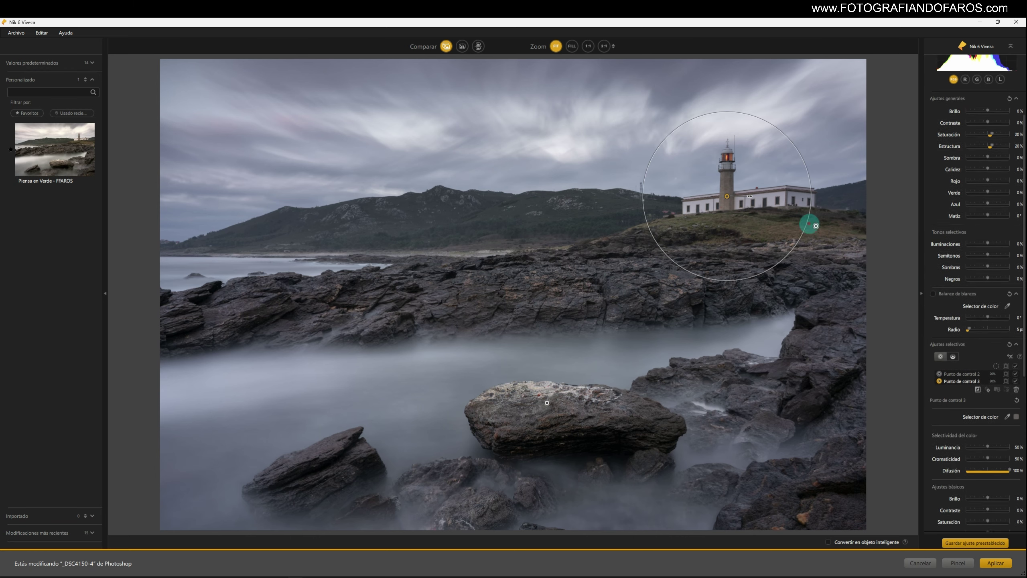
drag(987, 403, 996, 403)
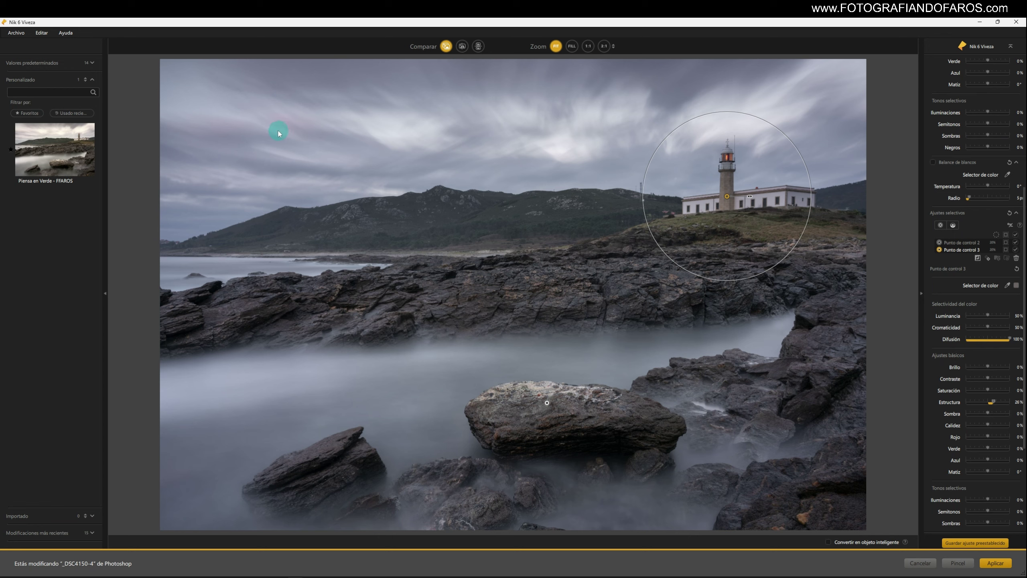
click(327, 126)
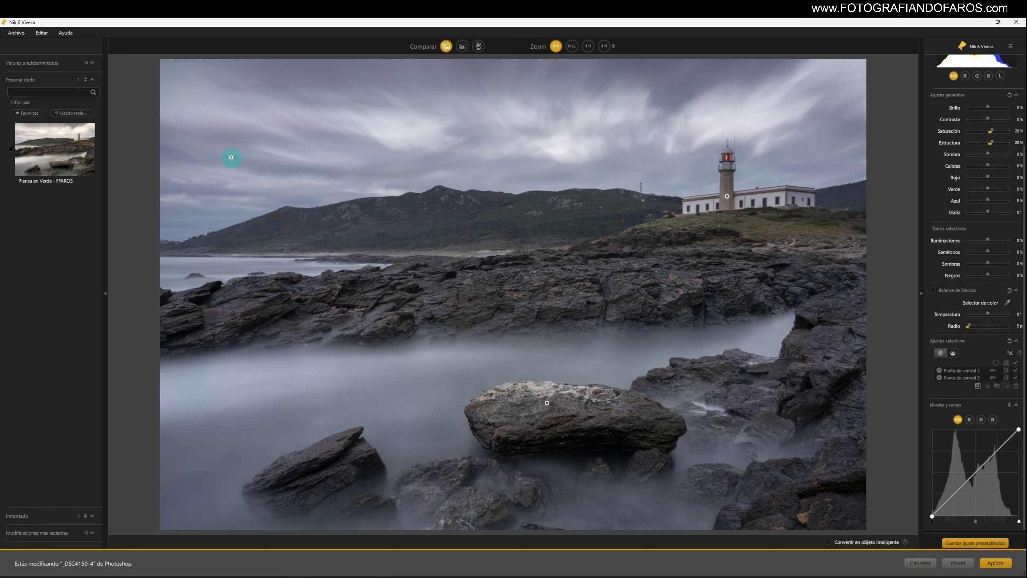
click(224, 121)
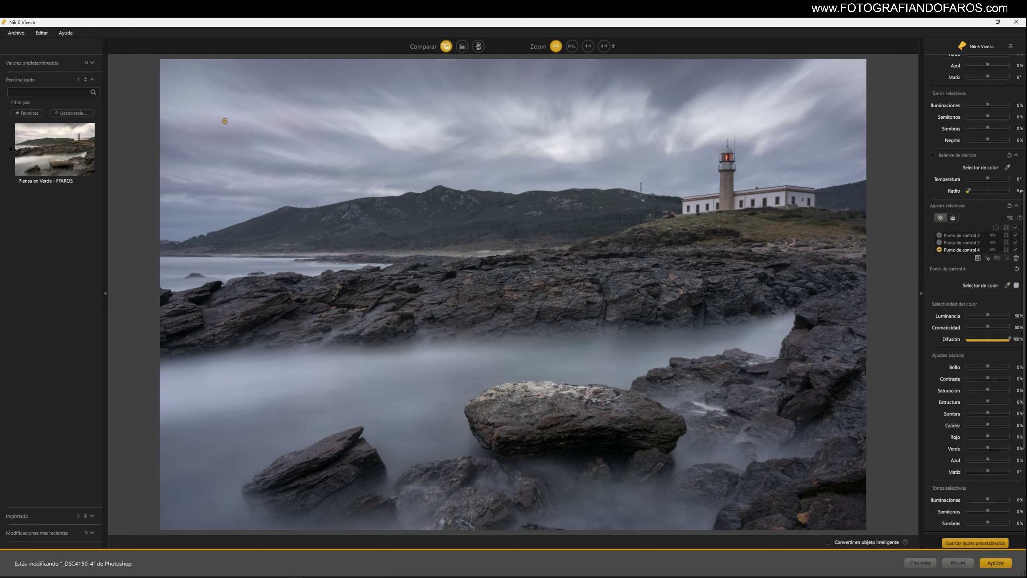
Step: Set the sky point's Cromaticidad to 100% and widen its radius while viewing the mask
click(1006, 249)
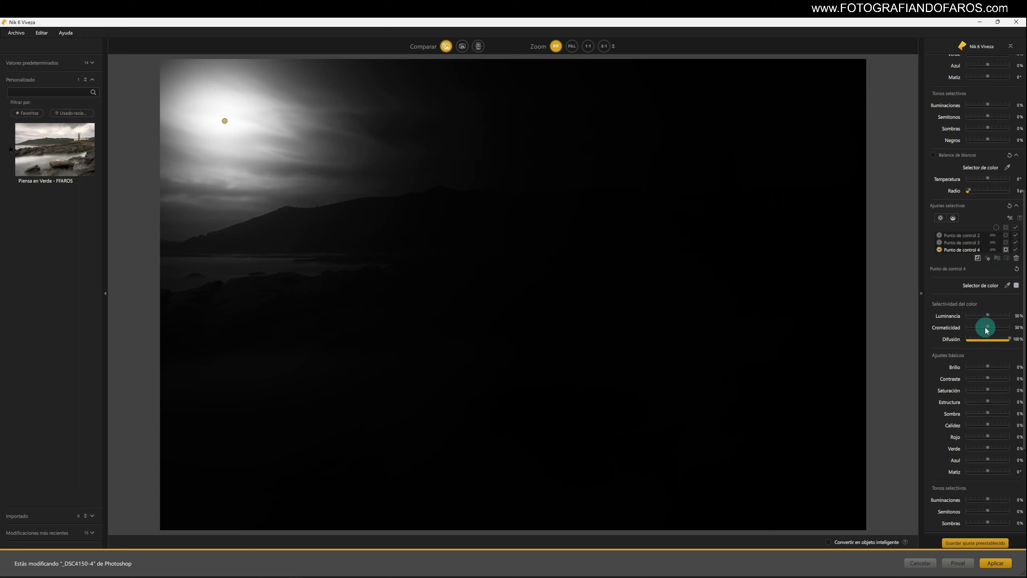
drag(988, 330, 1016, 329)
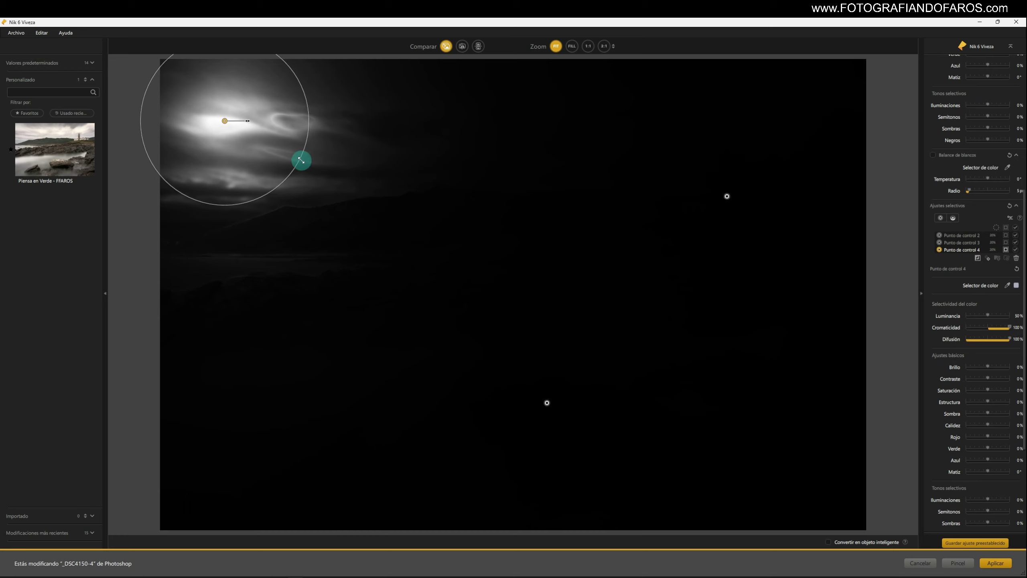
drag(302, 160, 481, 210)
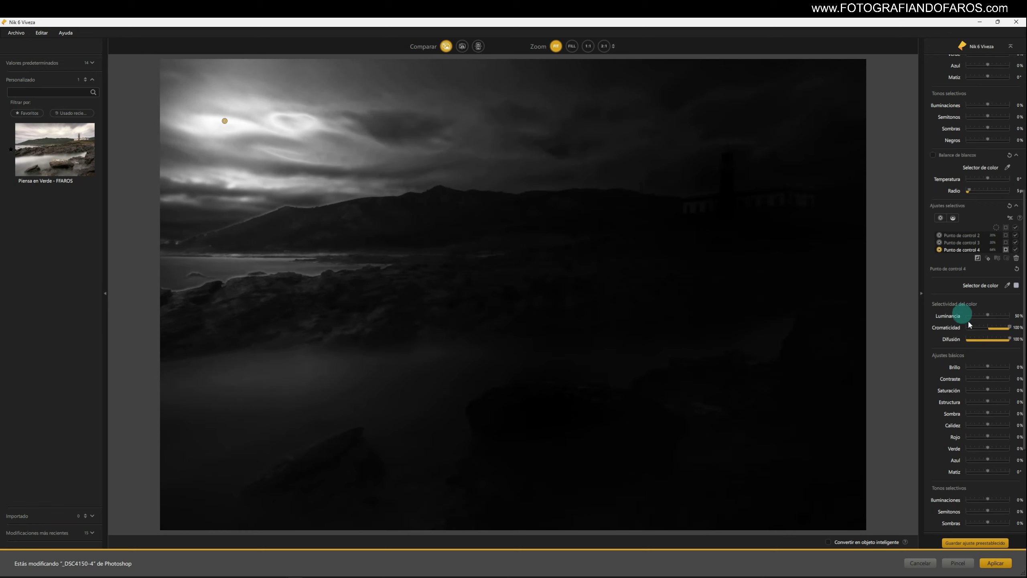
click(1006, 250)
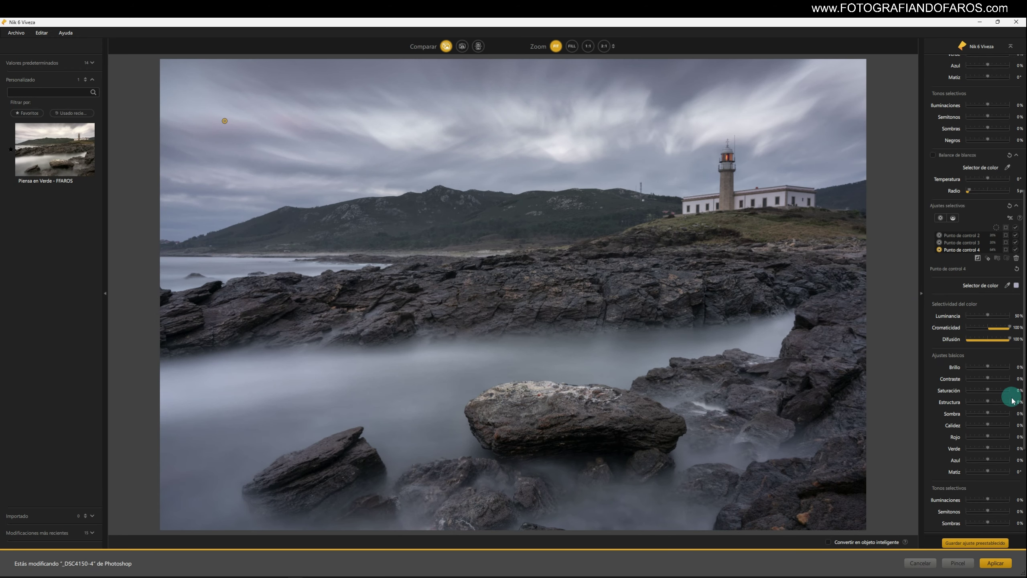
Step: Give the sky point Calidez 16% and Saturación 71%, enlarging its radius further
drag(988, 426, 992, 427)
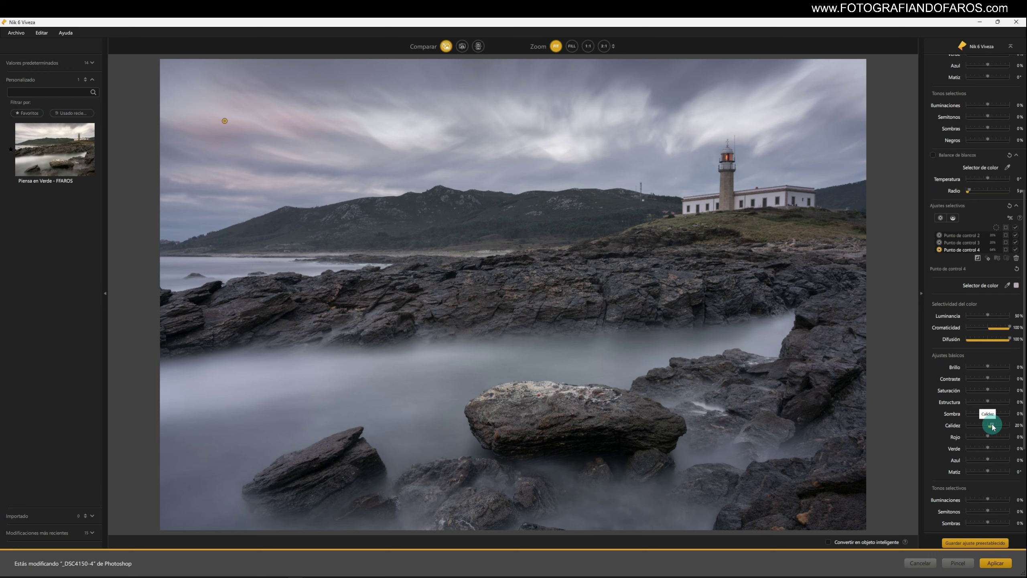
drag(992, 427, 998, 428)
drag(998, 429, 992, 428)
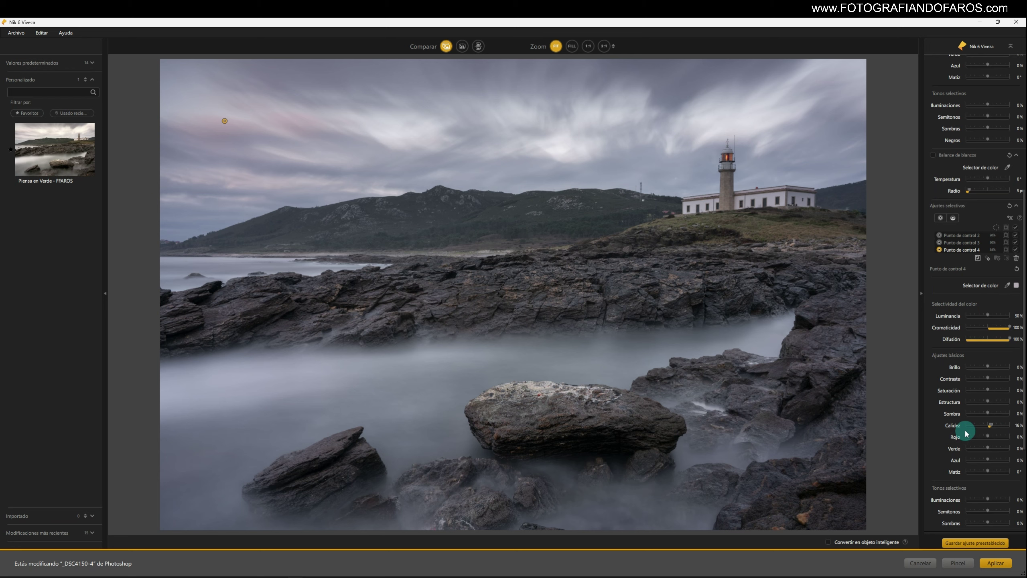
drag(988, 390, 1003, 393)
drag(477, 219, 584, 249)
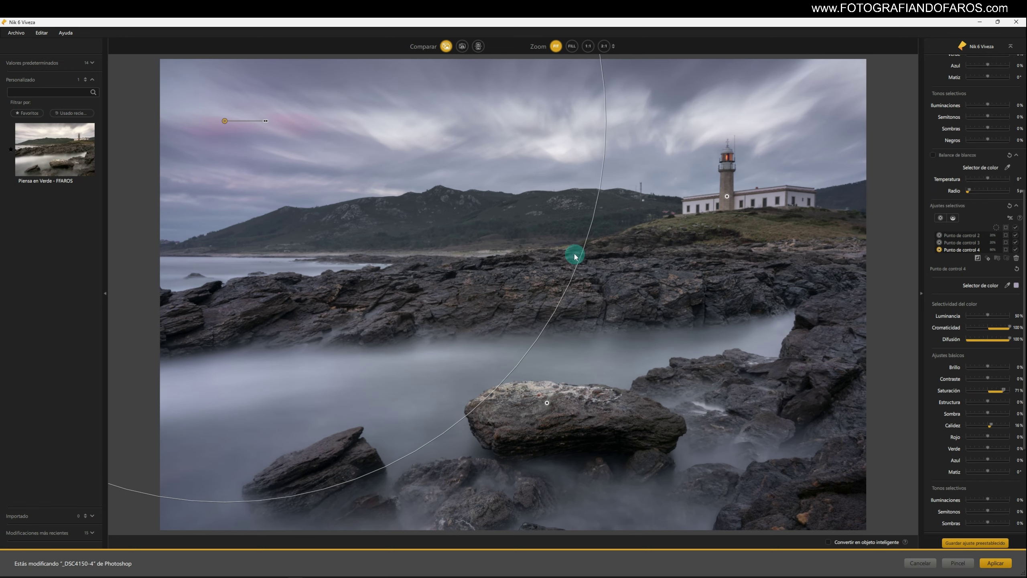
Step: Apply Viveza as its own layer and toggle that layer to compare with the original
click(993, 566)
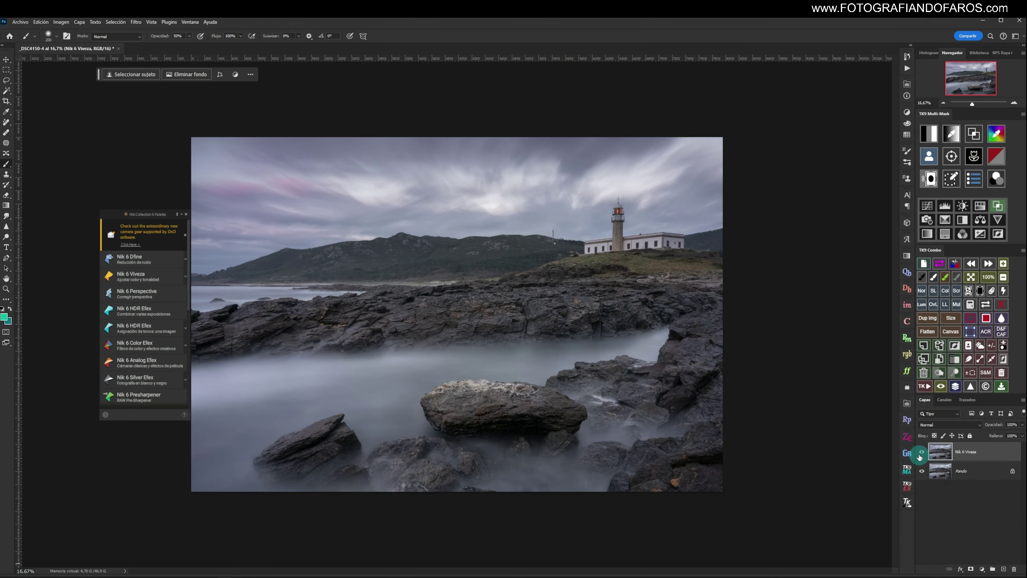
click(921, 454)
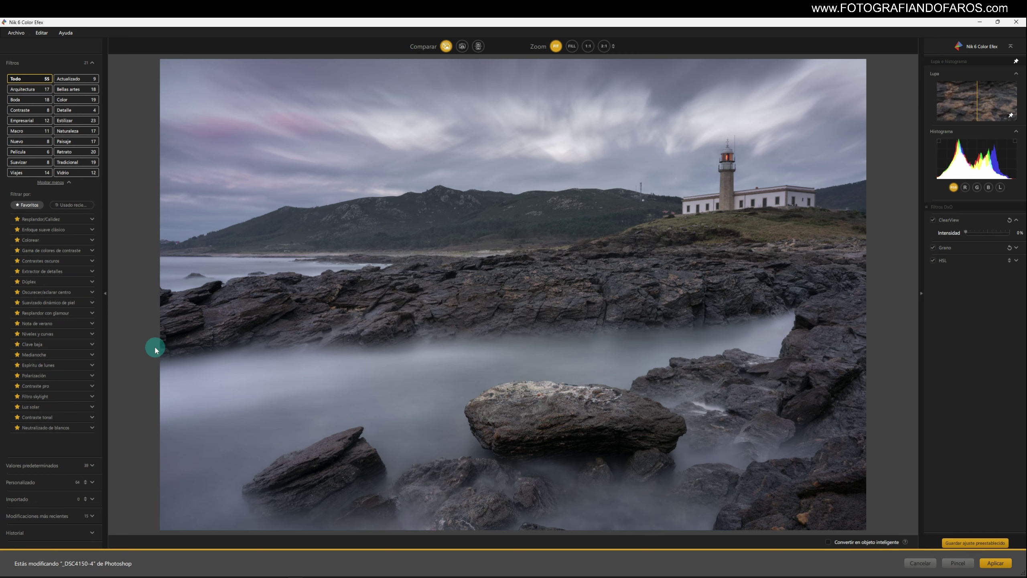
Step: Add Contraste pro with contrast correction 59%, dynamic contrast 32% and colour cast correction 26%
click(47, 386)
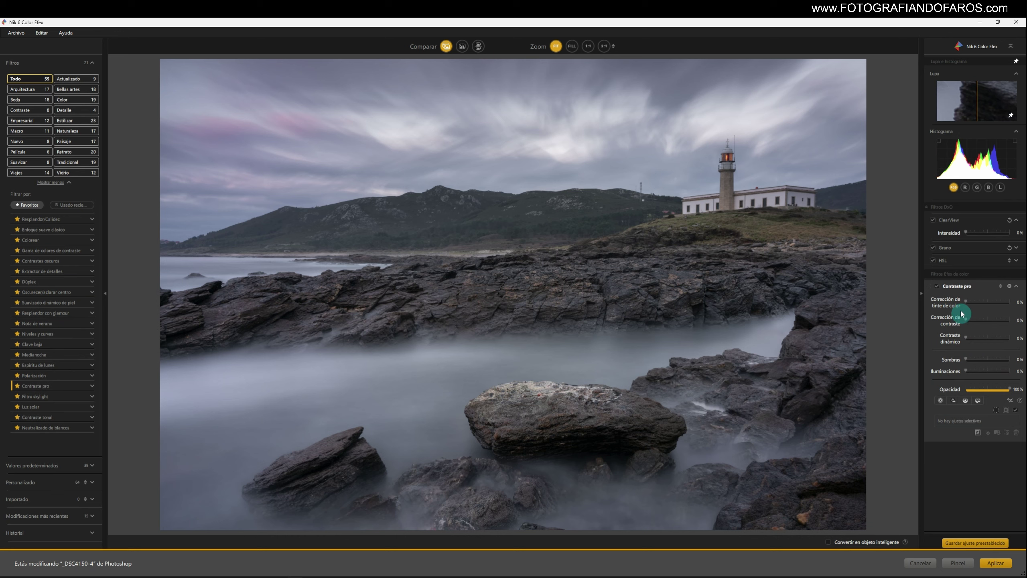
mouse_move(966, 322)
mouse_down()
mouse_move(998, 323)
mouse_move(982, 339)
mouse_up()
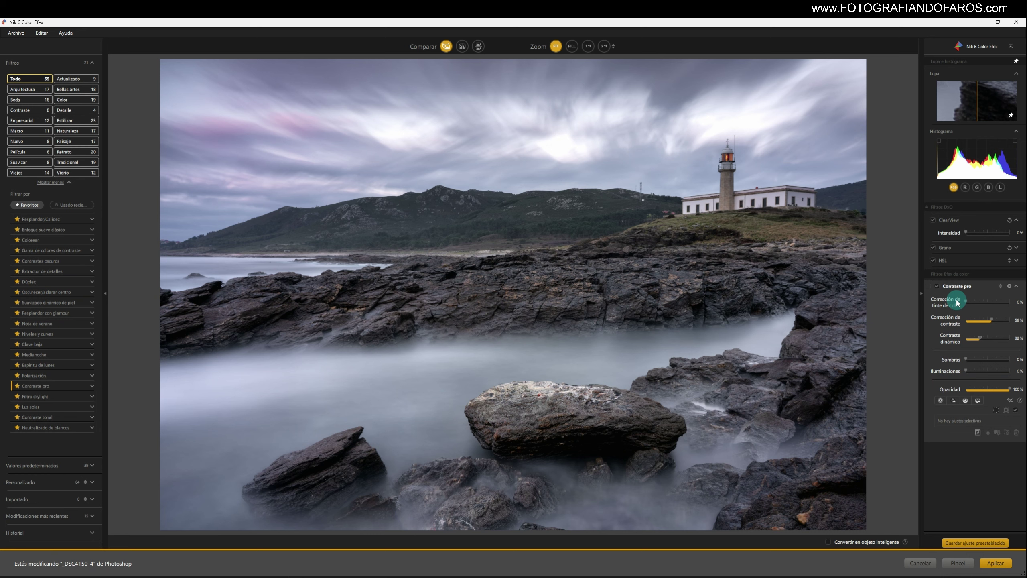
drag(957, 302, 971, 302)
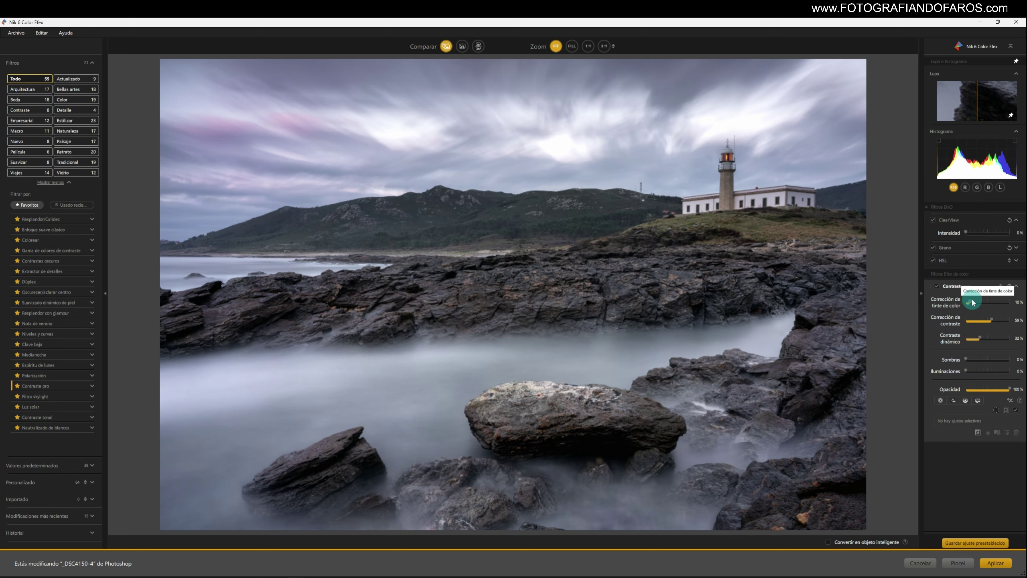
drag(972, 302, 980, 306)
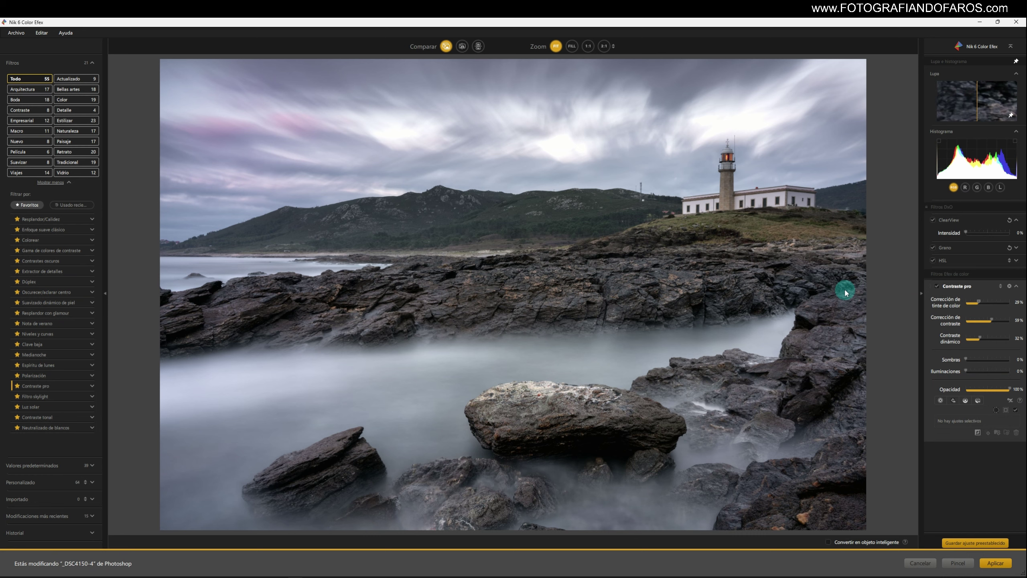
click(995, 563)
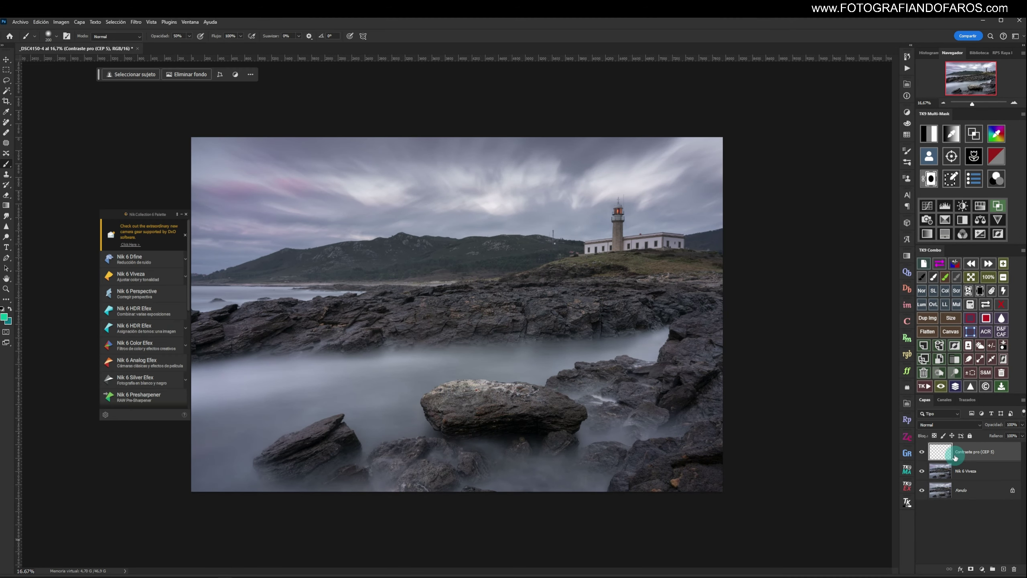
mouse_move(931, 456)
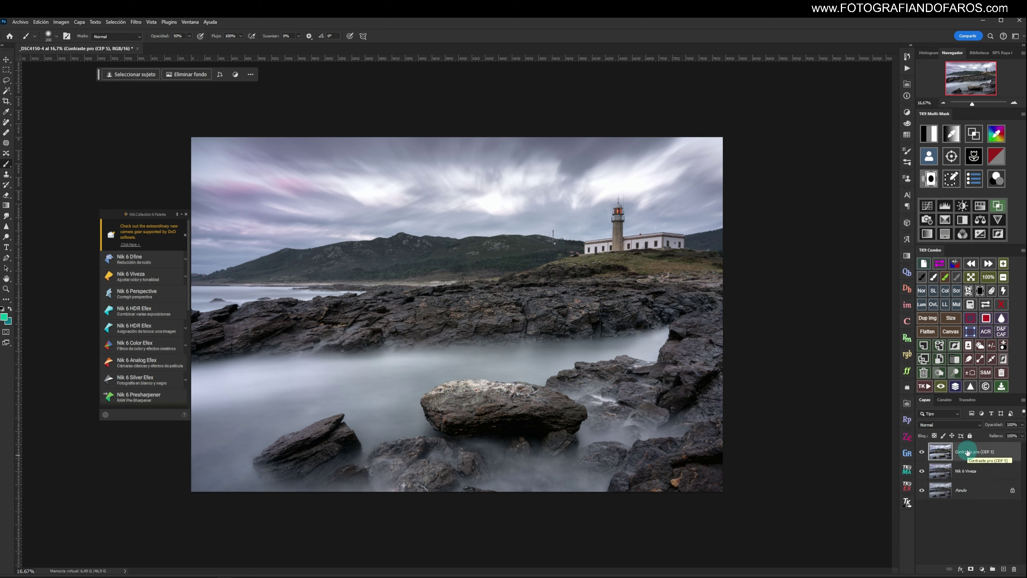
click(922, 452)
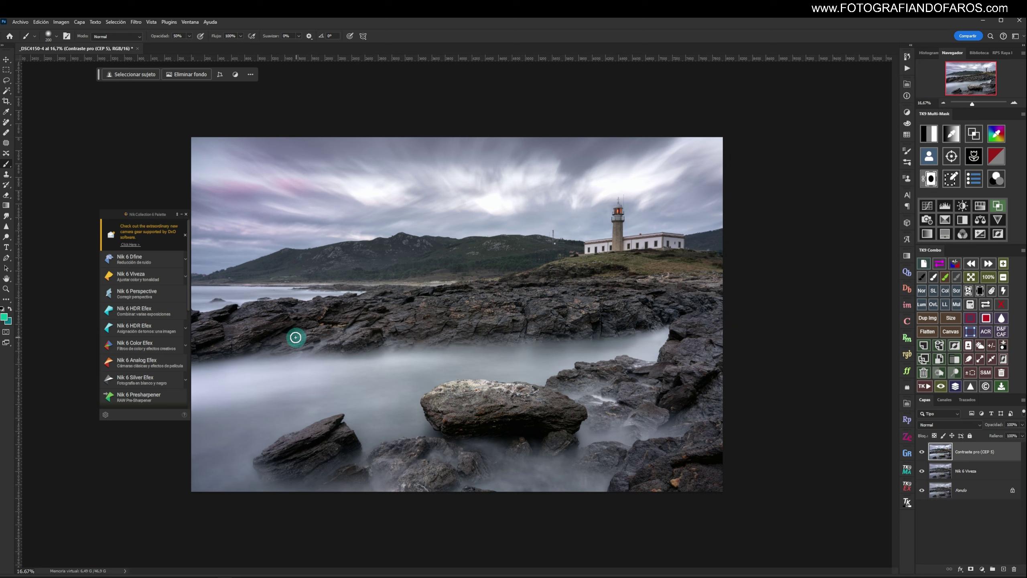
Step: Apply Clave baja at 50% opacity with about 22% dynamic low-key as a new Photoshop layer
click(158, 345)
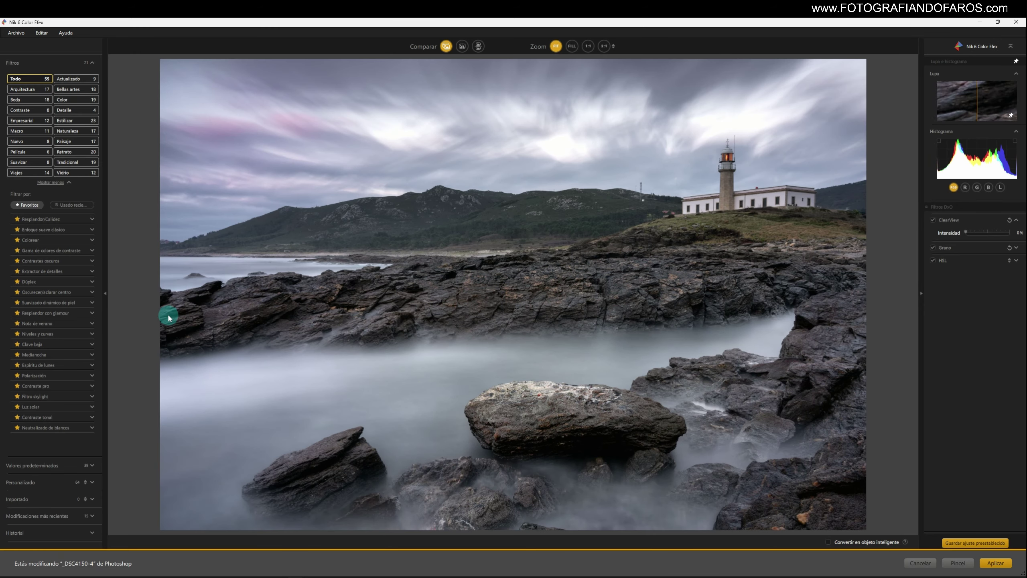
click(35, 345)
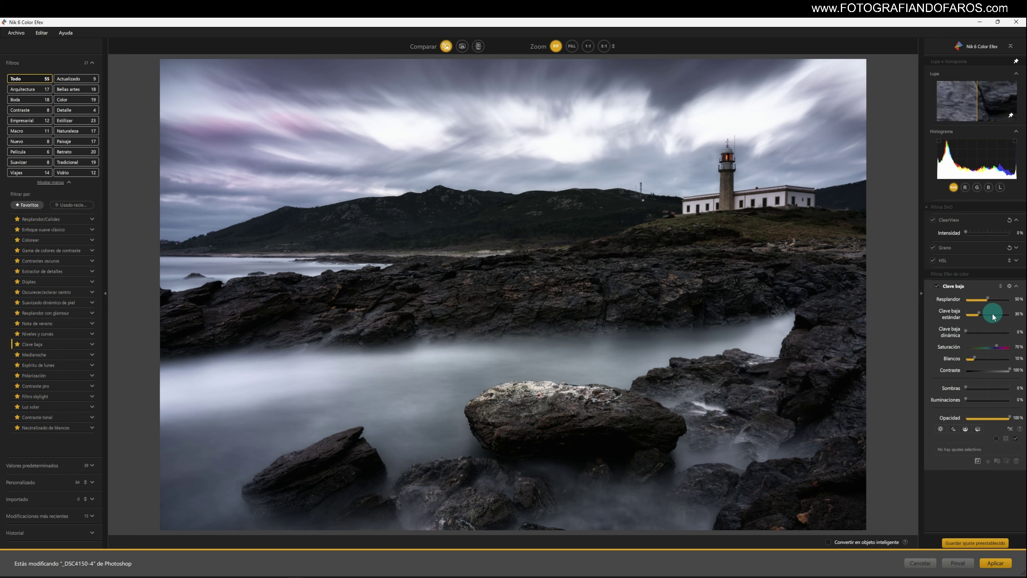
drag(1000, 423, 990, 422)
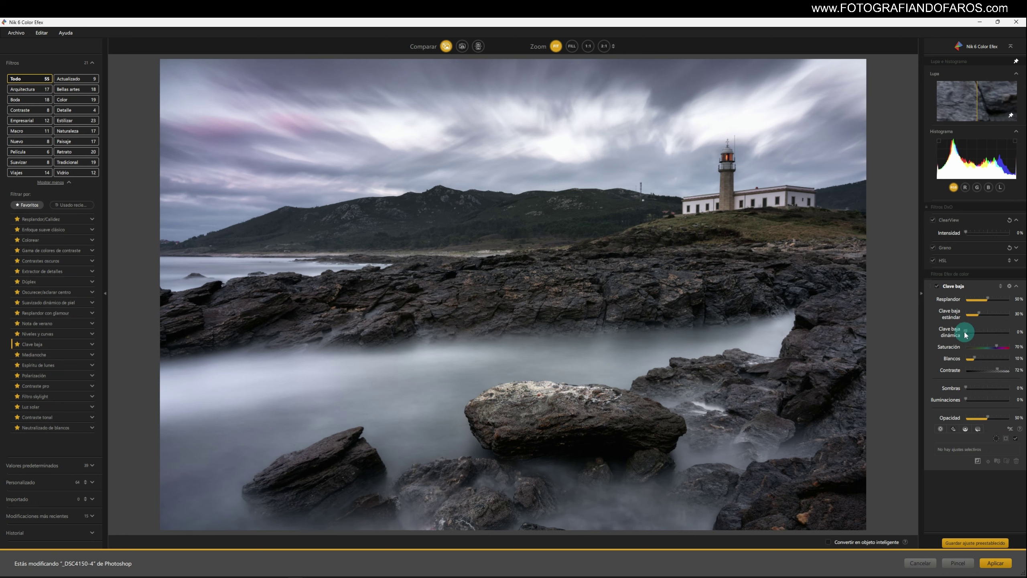
drag(968, 333, 990, 335)
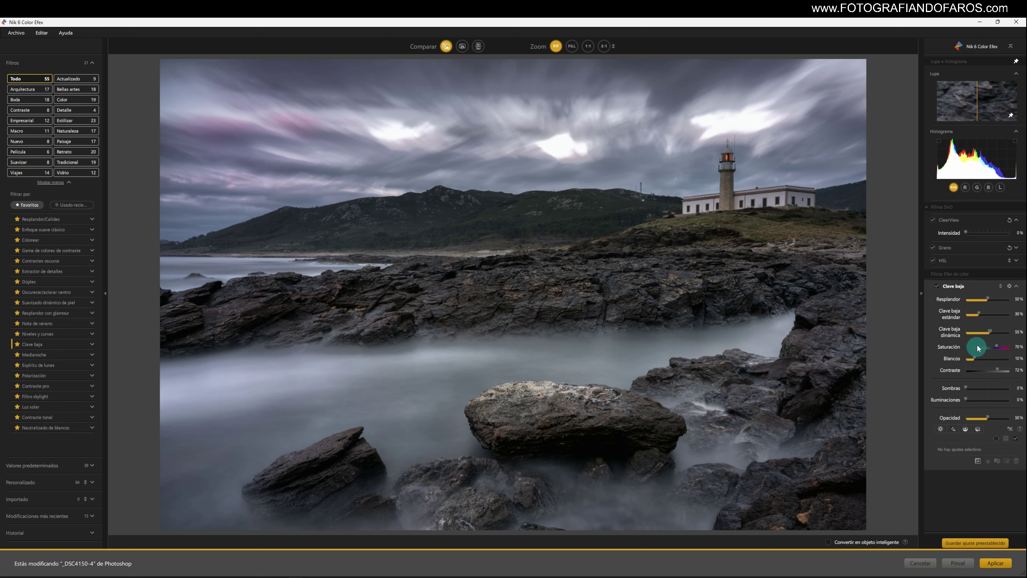
click(987, 333)
drag(988, 332, 974, 333)
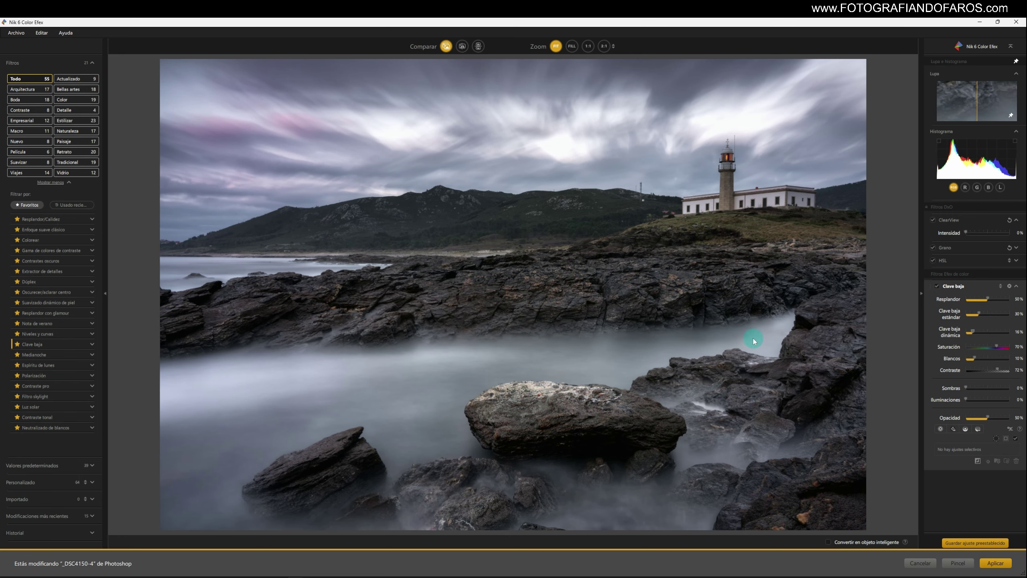
click(986, 563)
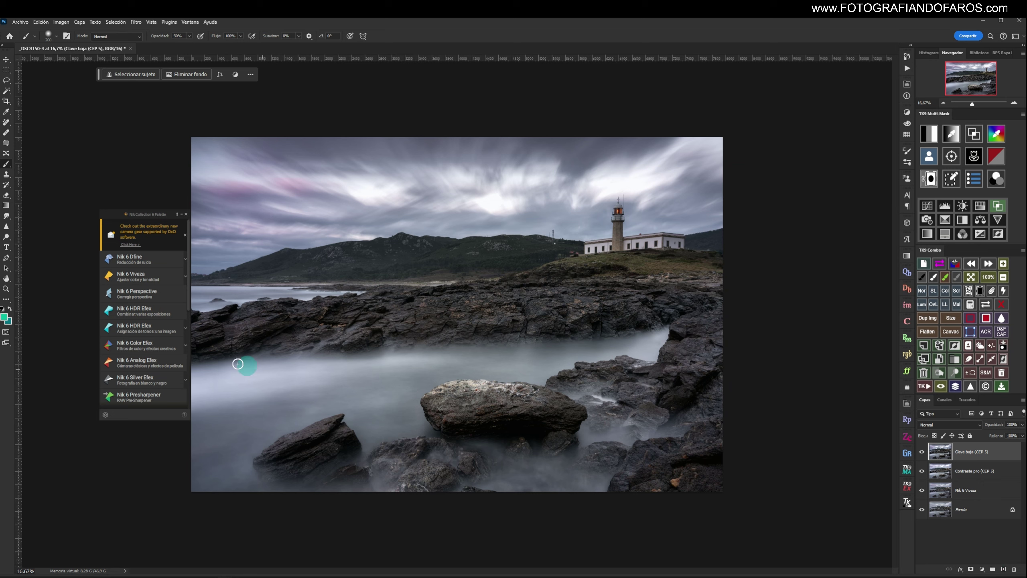
Step: Relaunch Nik 6 Color Efex on the seascape and pick the Resplandor con glamour filter
click(143, 347)
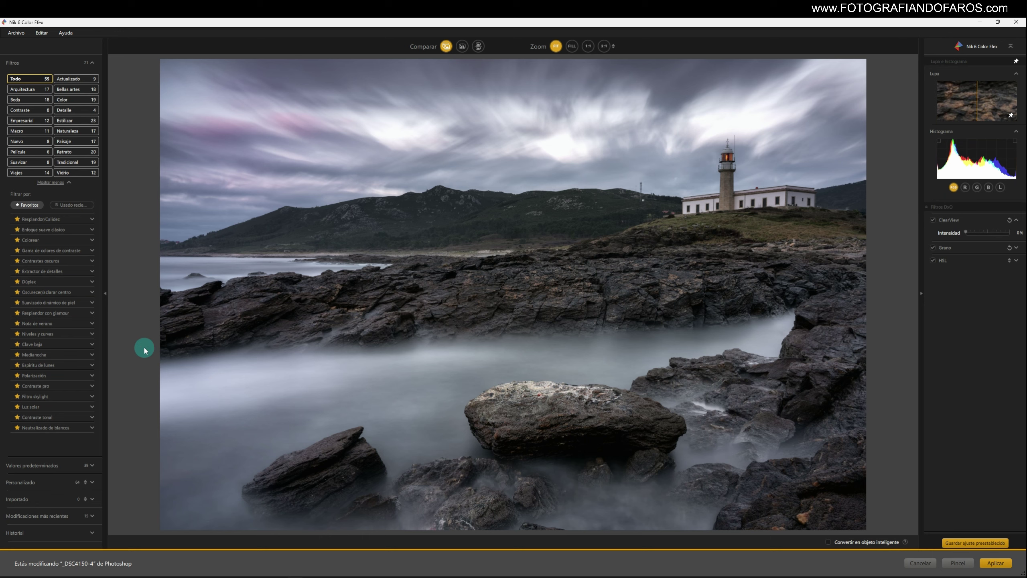
click(43, 314)
Step: Apply Resplandor con glamour with 32% saturation, 20% glow warmth and grain turned off
click(666, 312)
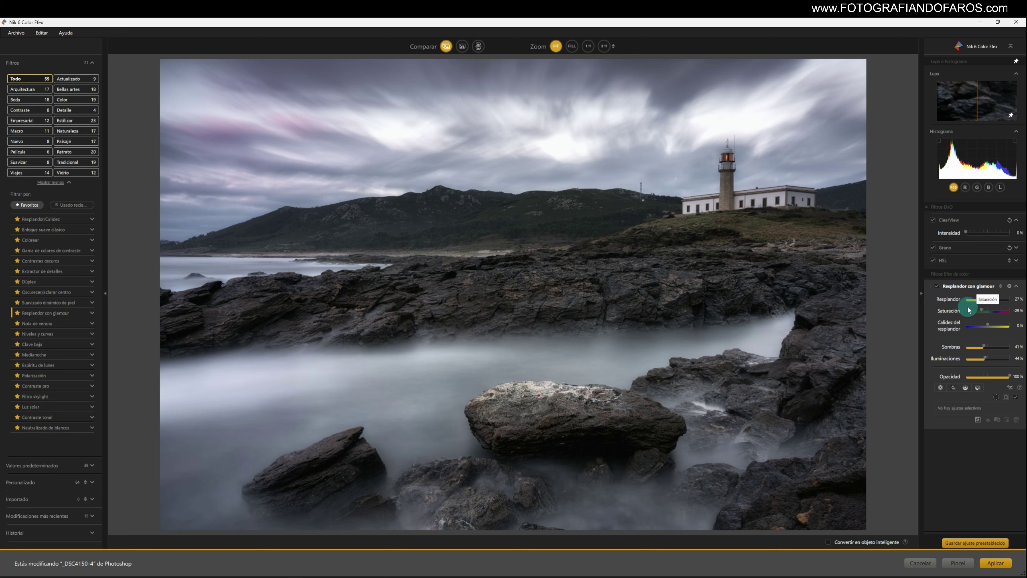
click(990, 310)
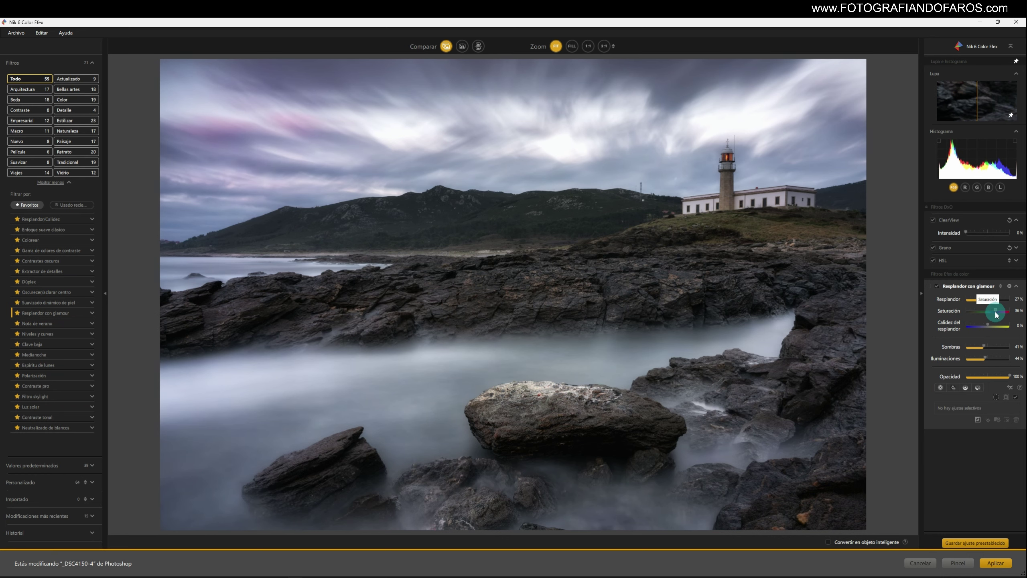
drag(996, 314, 995, 311)
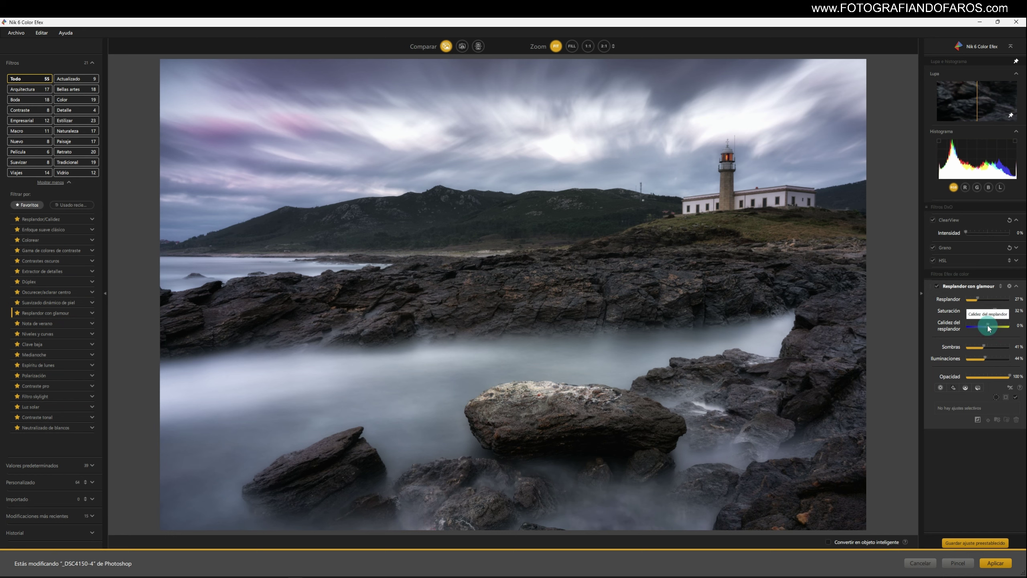
drag(989, 326, 992, 328)
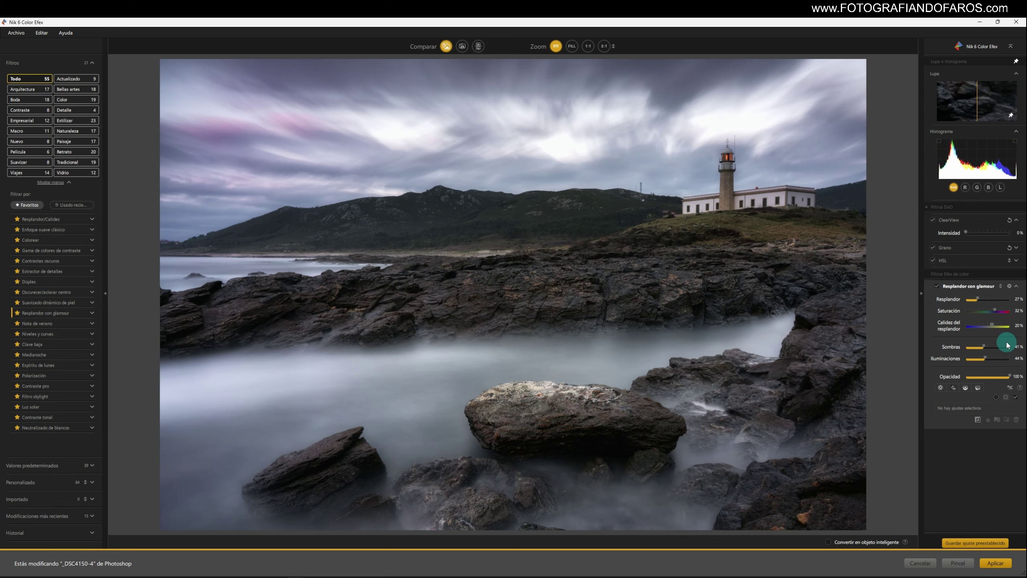
click(933, 248)
click(990, 566)
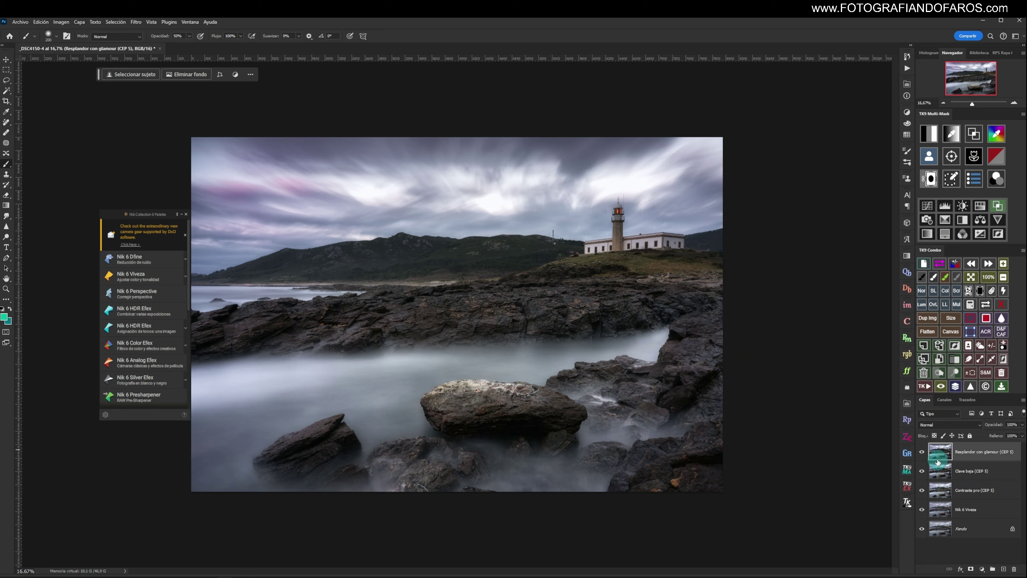
Step: Compare the glamour glow layer on and off, then reduce its fill to 75%
click(923, 453)
click(923, 453)
click(922, 453)
click(1021, 436)
drag(1022, 444, 1013, 446)
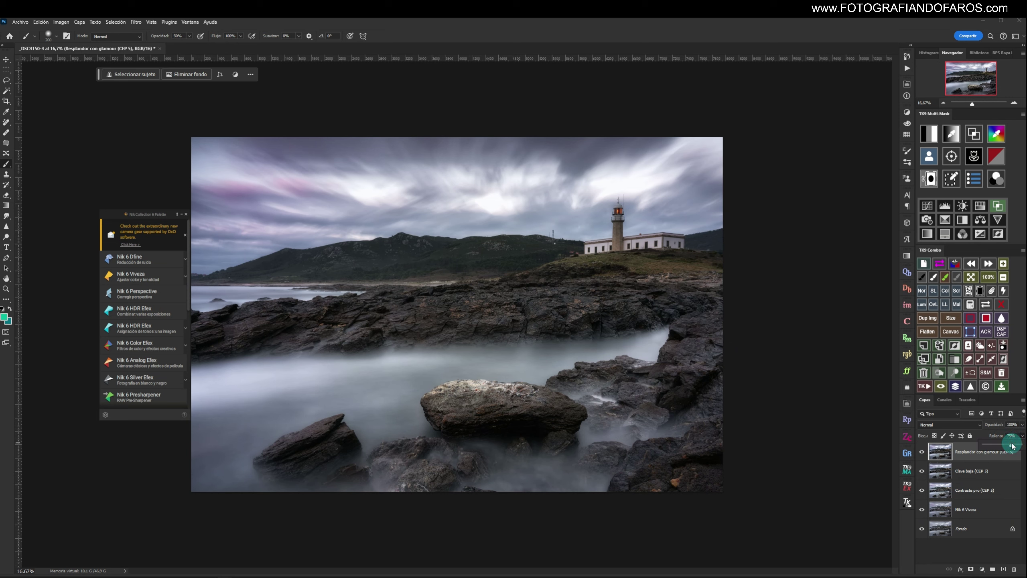
click(947, 462)
Step: Stamp all visible layers with Ctrl+Alt+Shift+E into Capa 1 and select it
key(ctrl+shift+alt+e)
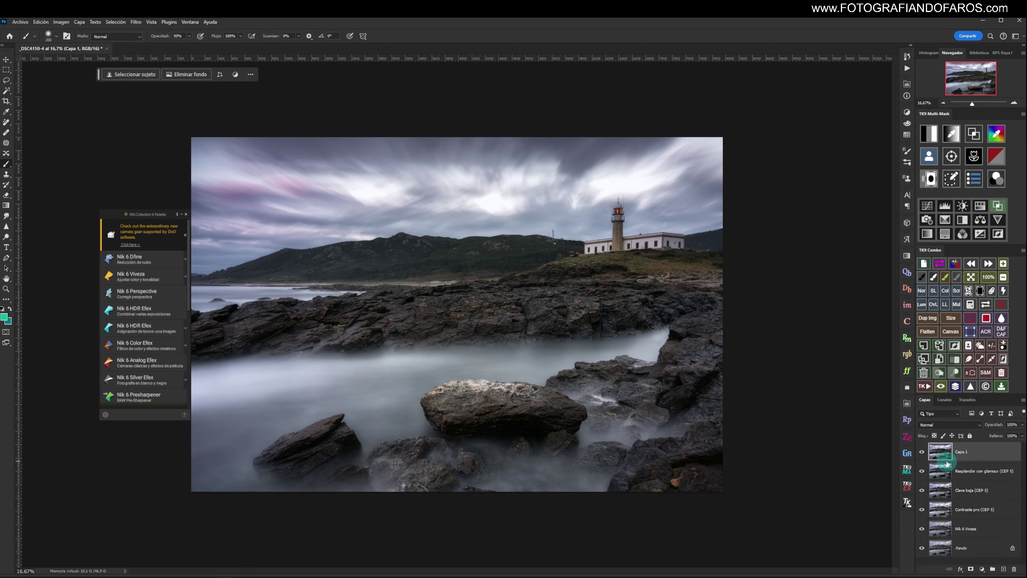
click(958, 455)
Step: Add Oscurecer/aclarar centro to Capa 1 in Color Efex with a different vignette shape
click(136, 349)
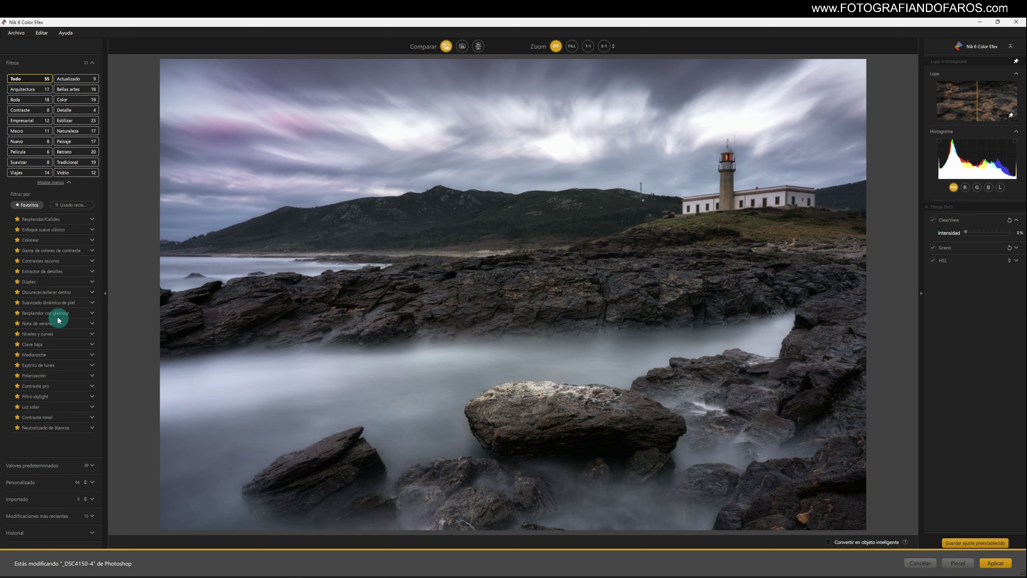
mouse_move(48, 292)
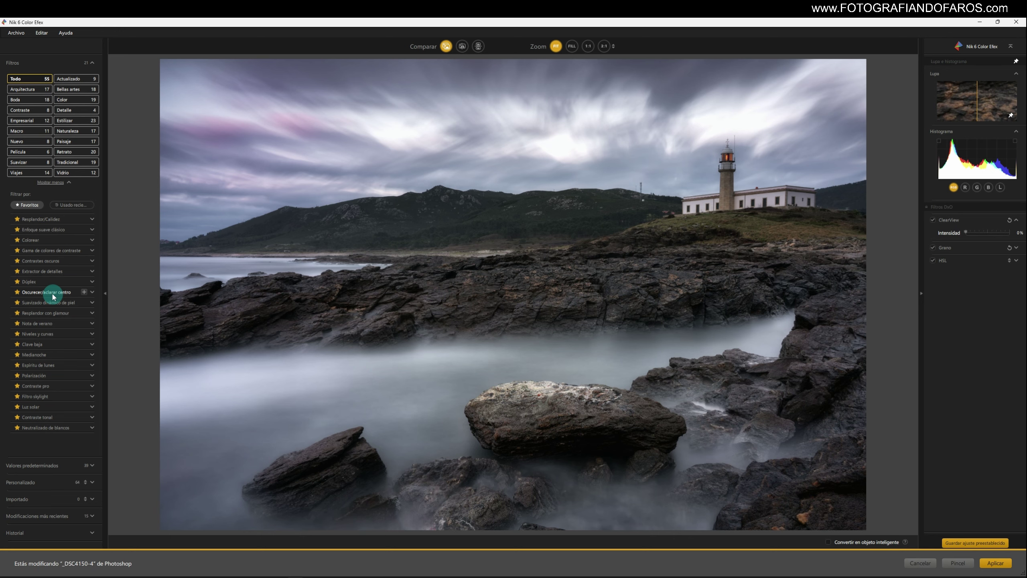
click(52, 292)
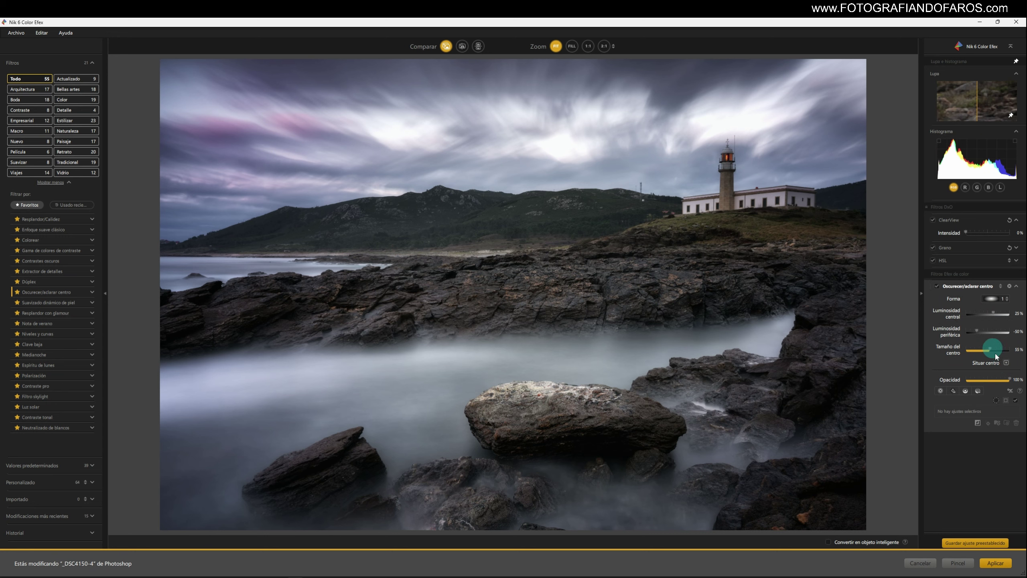
click(1005, 300)
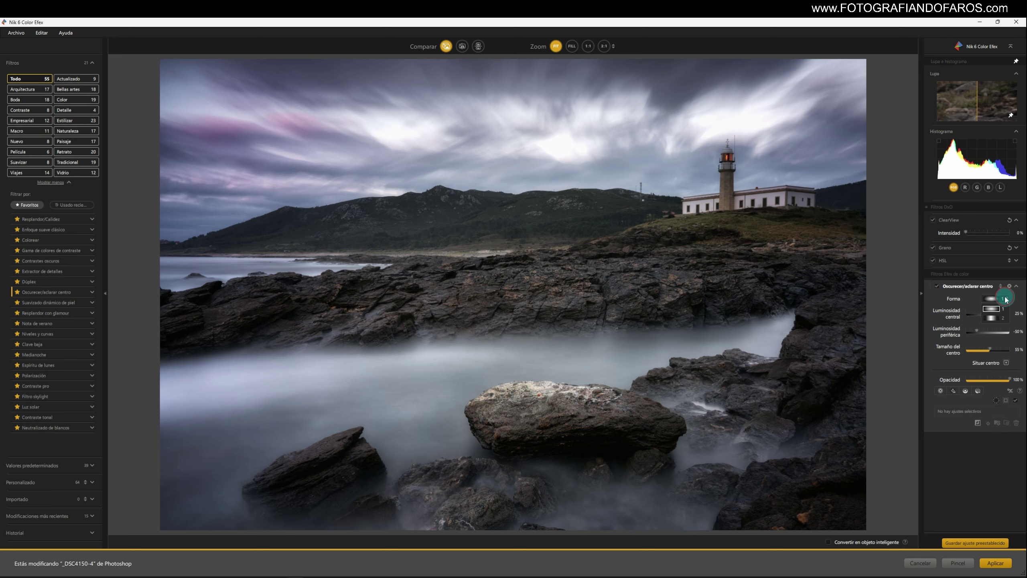
click(993, 318)
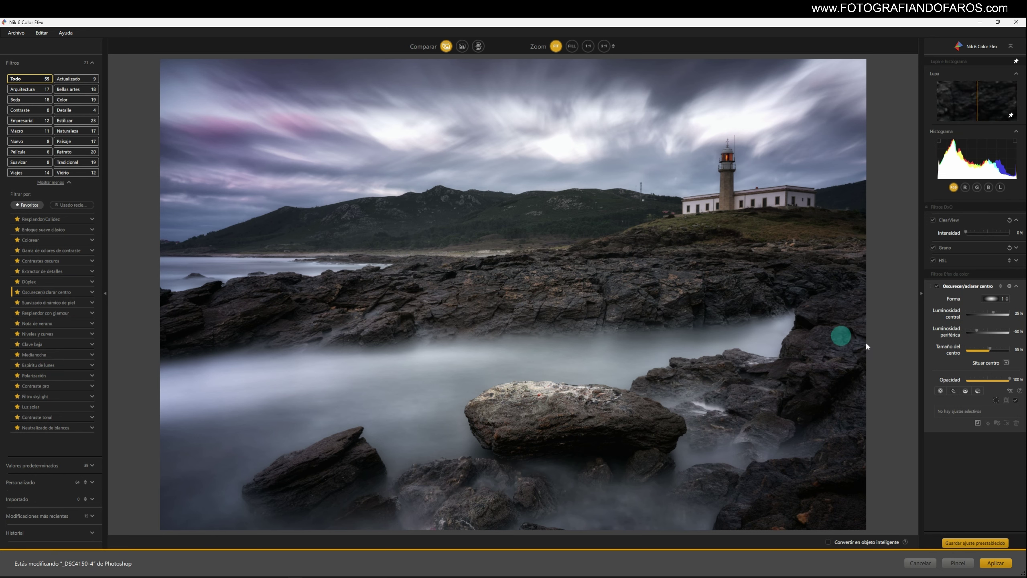
Step: Centre the vignette on the lighthouse buildings, shrink its bright centre and lessen edge darkening
click(1006, 363)
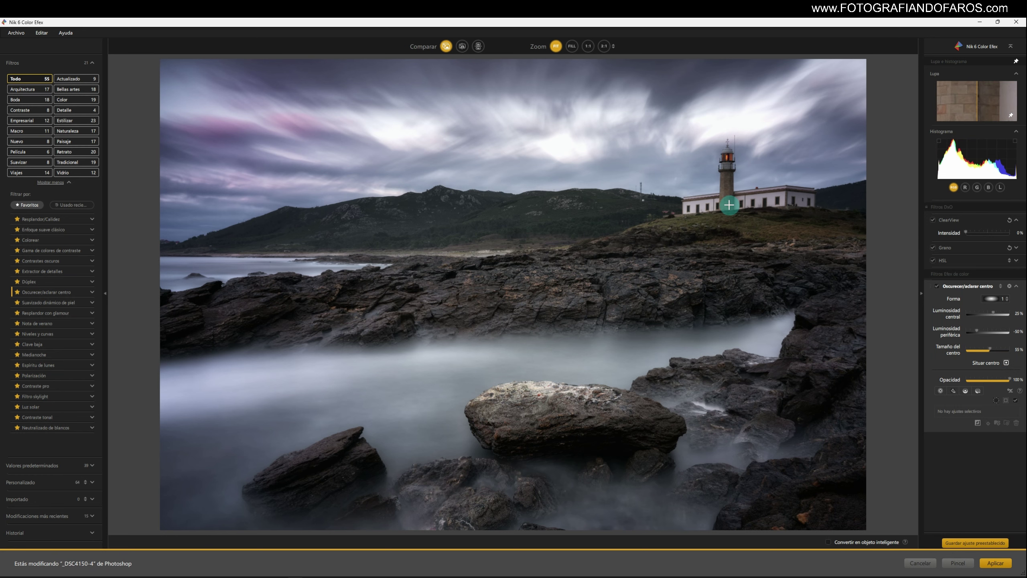
click(718, 207)
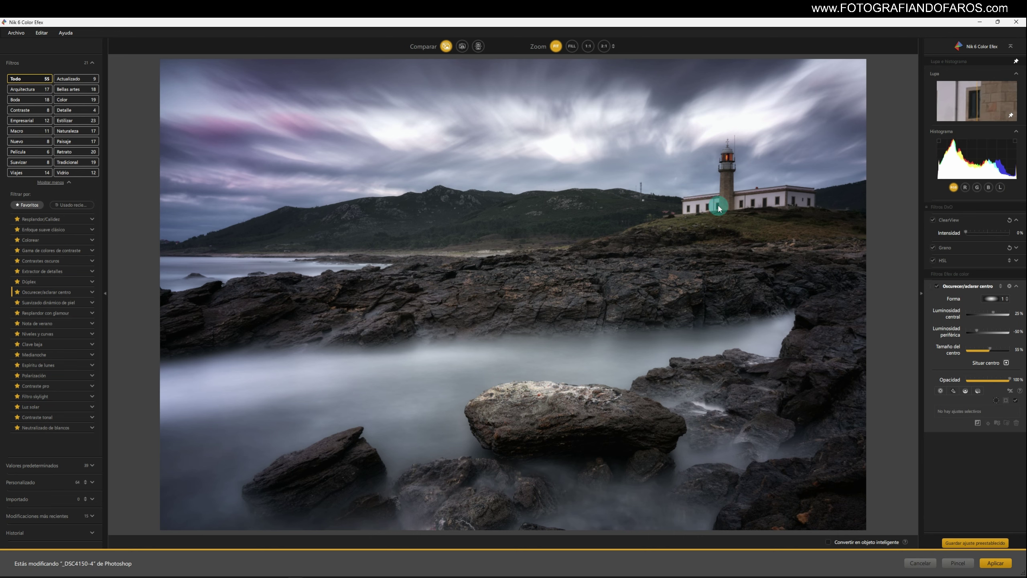
mouse_move(990, 349)
mouse_down()
mouse_move(968, 351)
mouse_move(981, 327)
mouse_up()
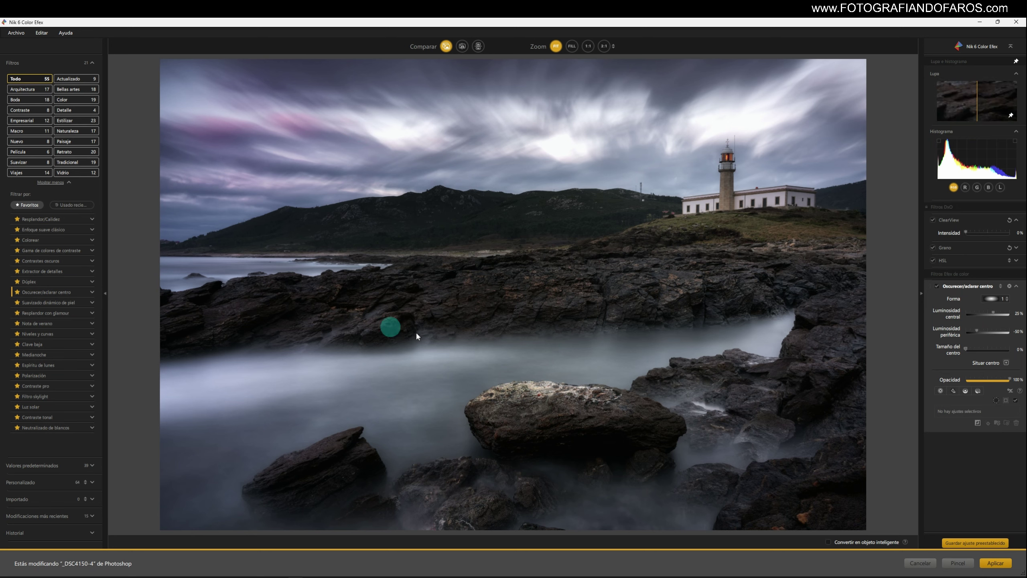
drag(977, 331, 985, 332)
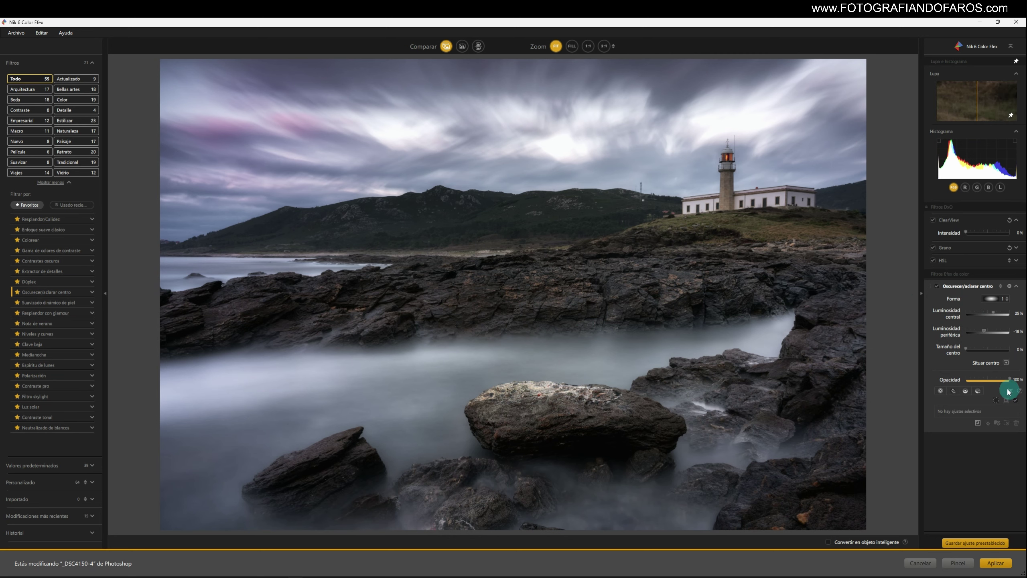
Step: Place two neutral control points on the left-side rocks and apply the filter
click(953, 392)
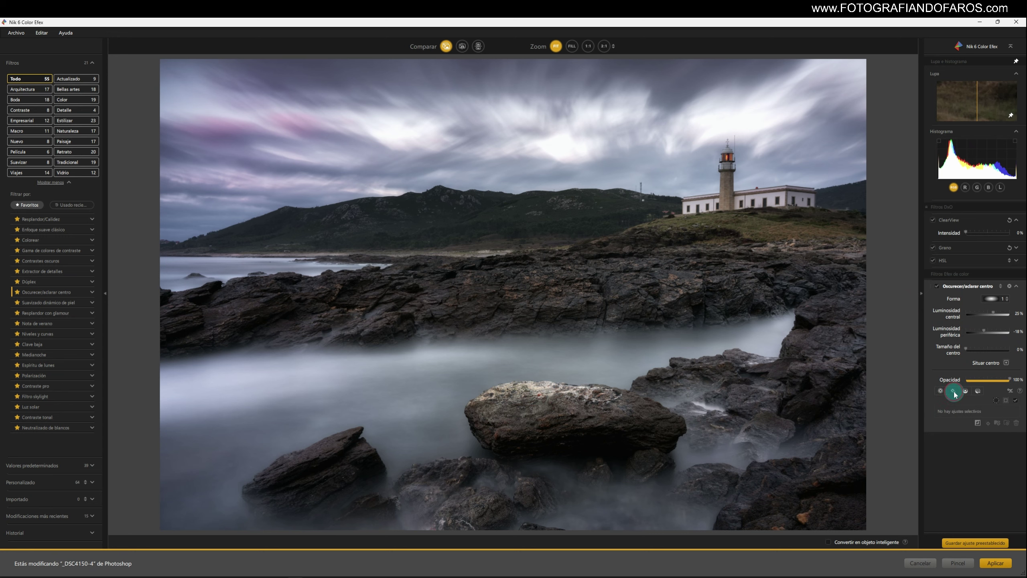
click(192, 317)
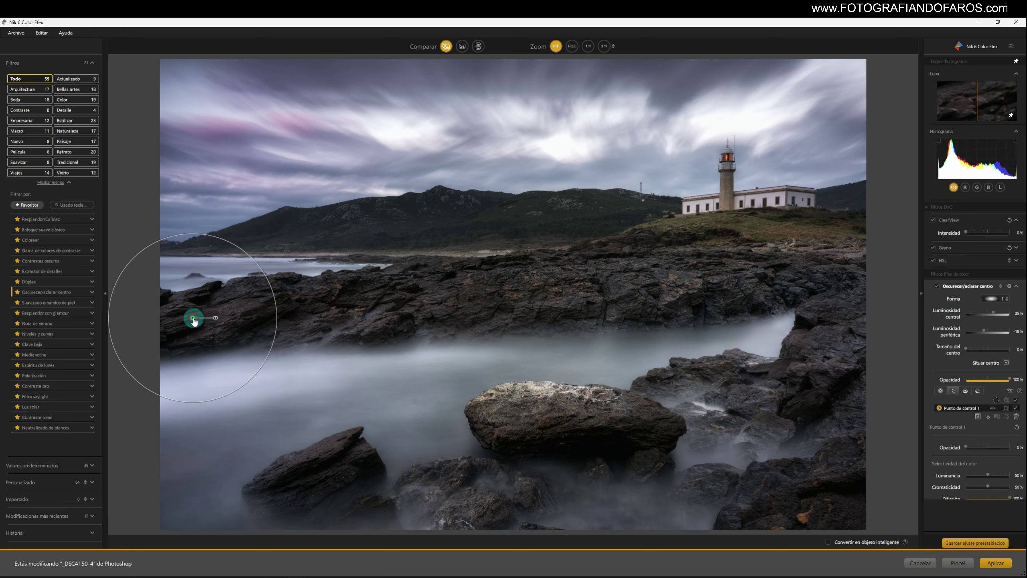
drag(193, 318, 335, 299)
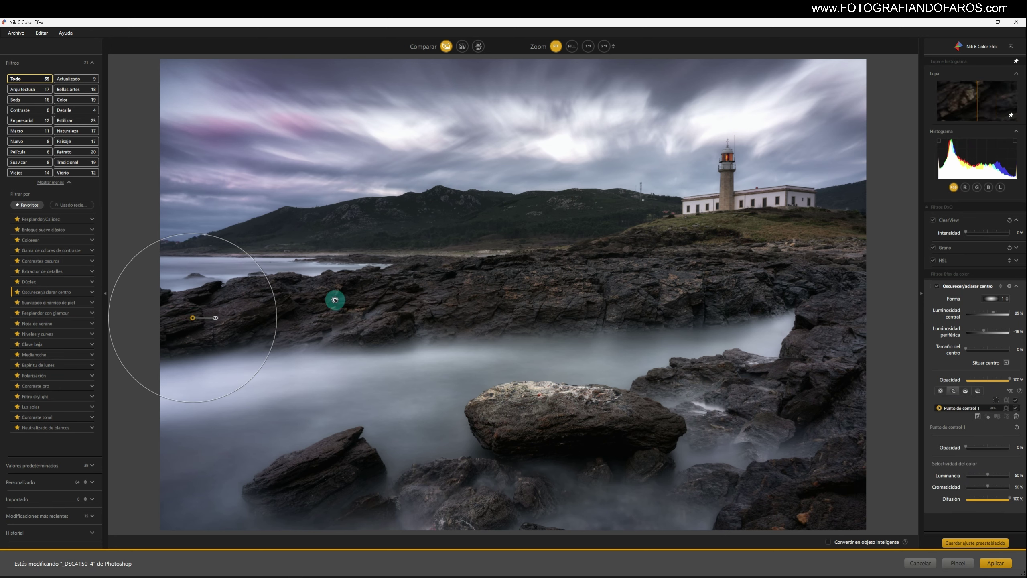
key(Escape)
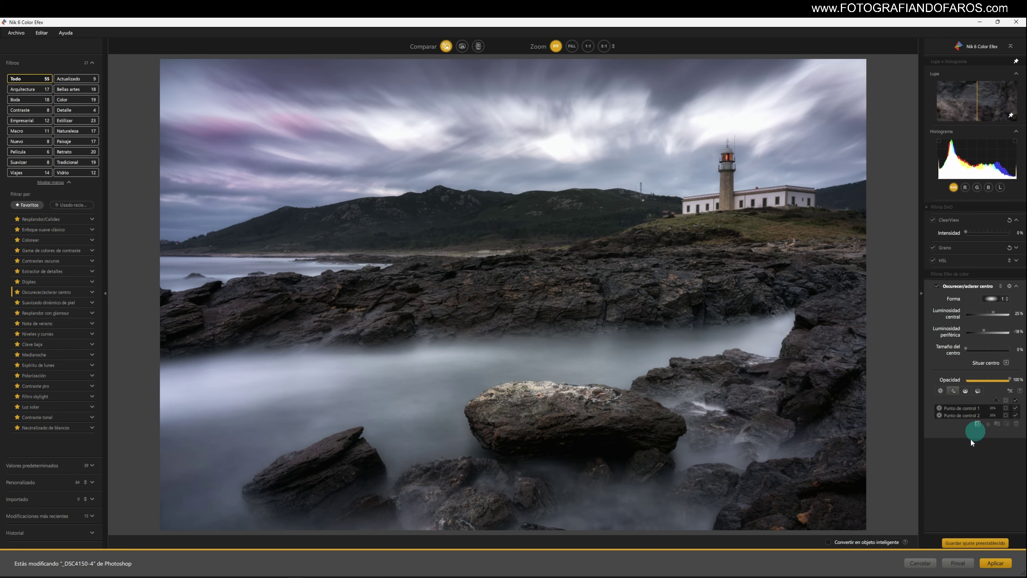
click(991, 567)
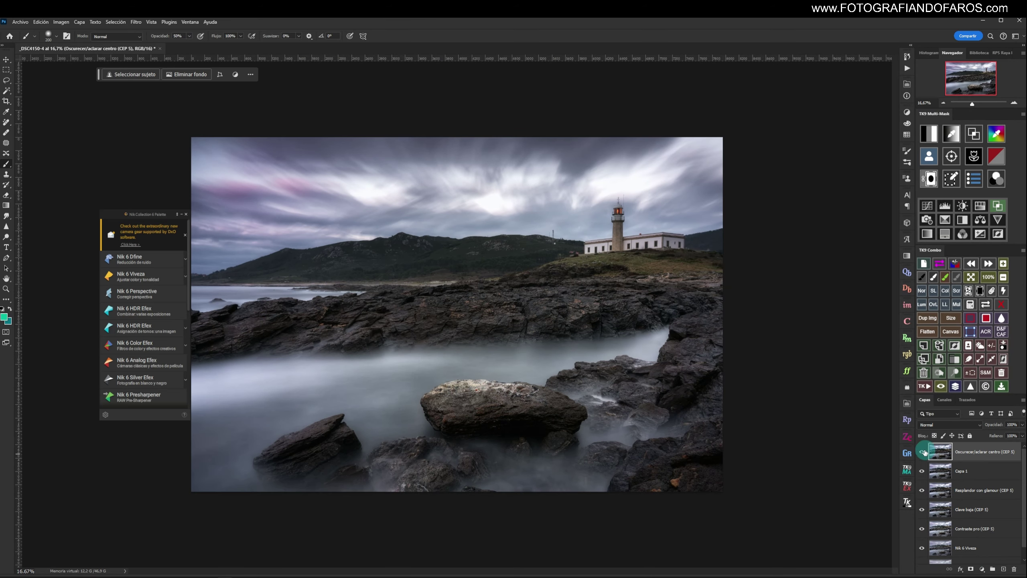
Step: Compare the vignette layer on and off, then duplicate it with Ctrl+J
click(923, 452)
click(924, 452)
key(ctrl+j)
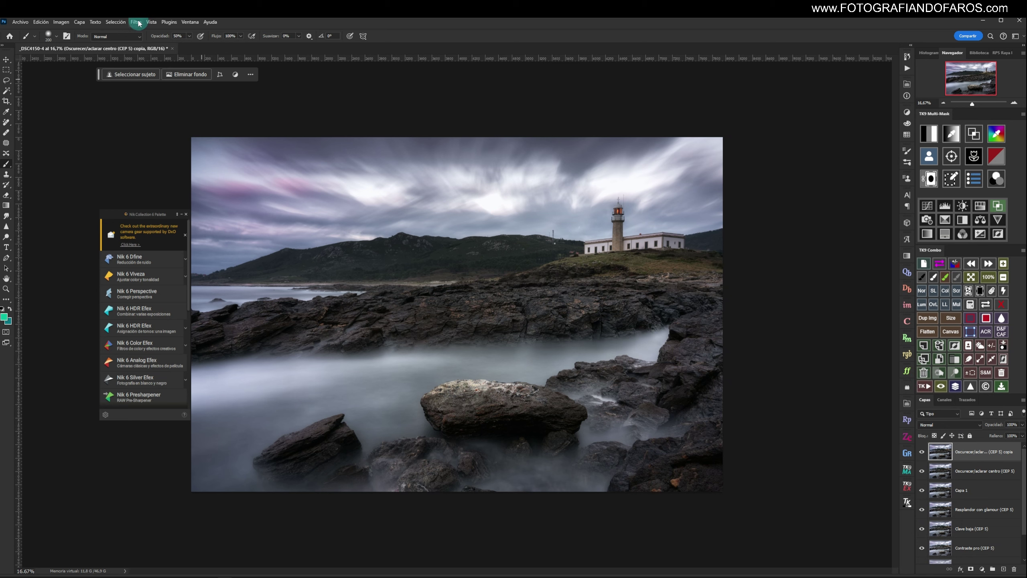
Step: Open the duplicated layer in Camera Raw from TK9 Combo, minimising the Nik palette and zooming out
click(984, 333)
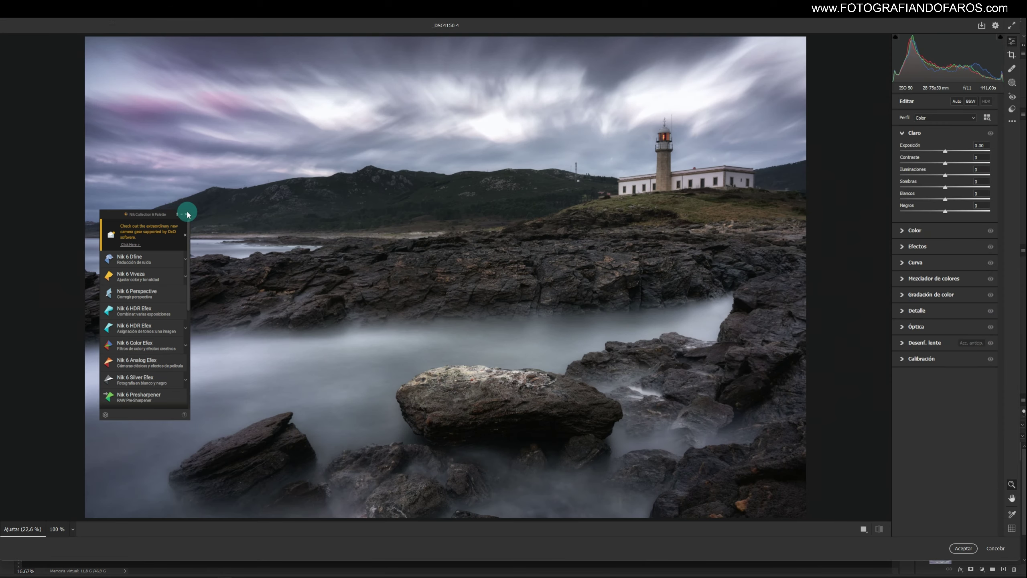
click(180, 215)
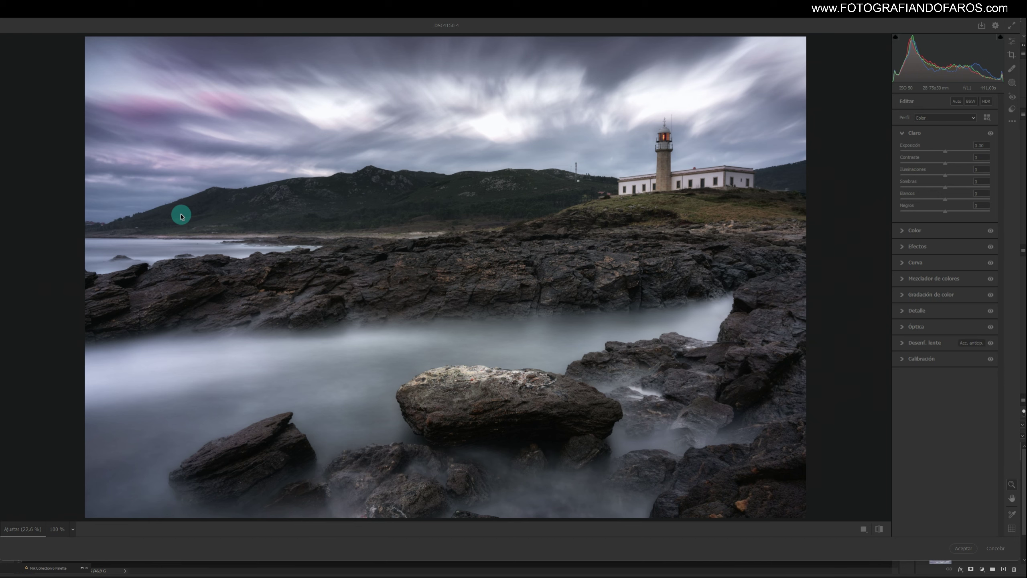
scroll(442, 222, down, 2)
scroll(442, 222, down, 2)
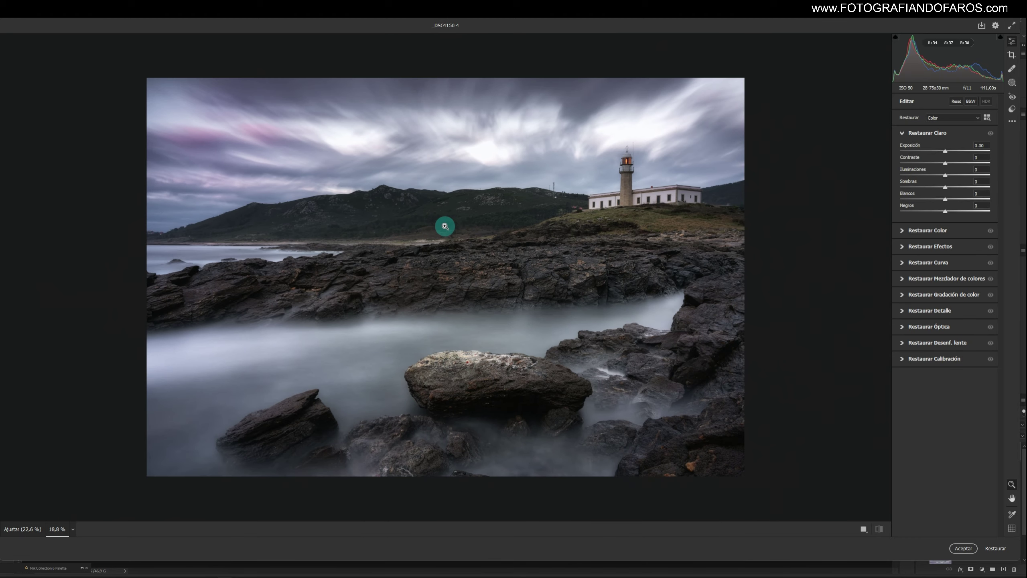
scroll(443, 222, down, 2)
scroll(445, 227, down, 2)
key(alt)
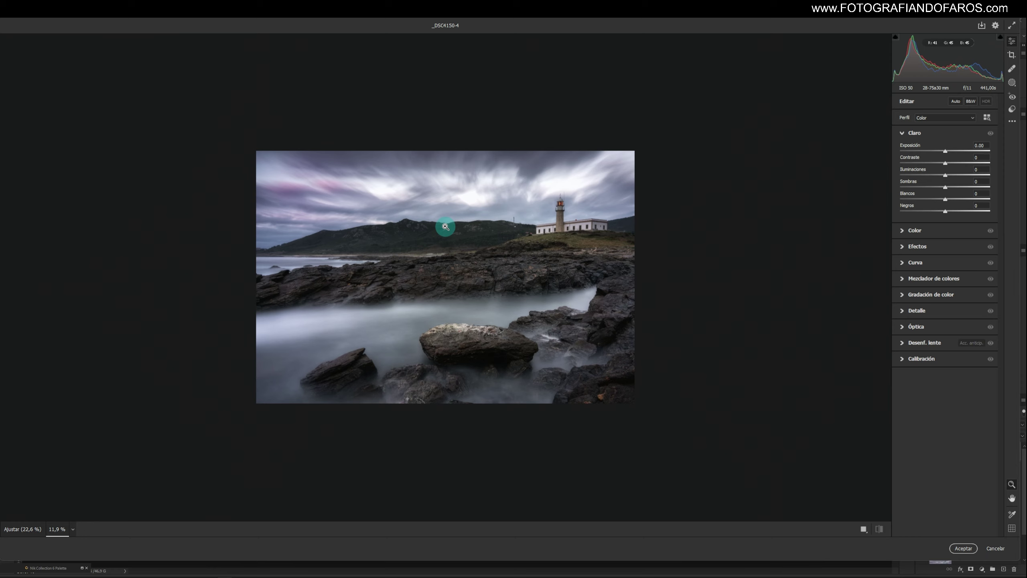
Step: Draw a large radial gradient mask over the sky, tilted upward to the right and repositioned
click(1013, 84)
click(924, 197)
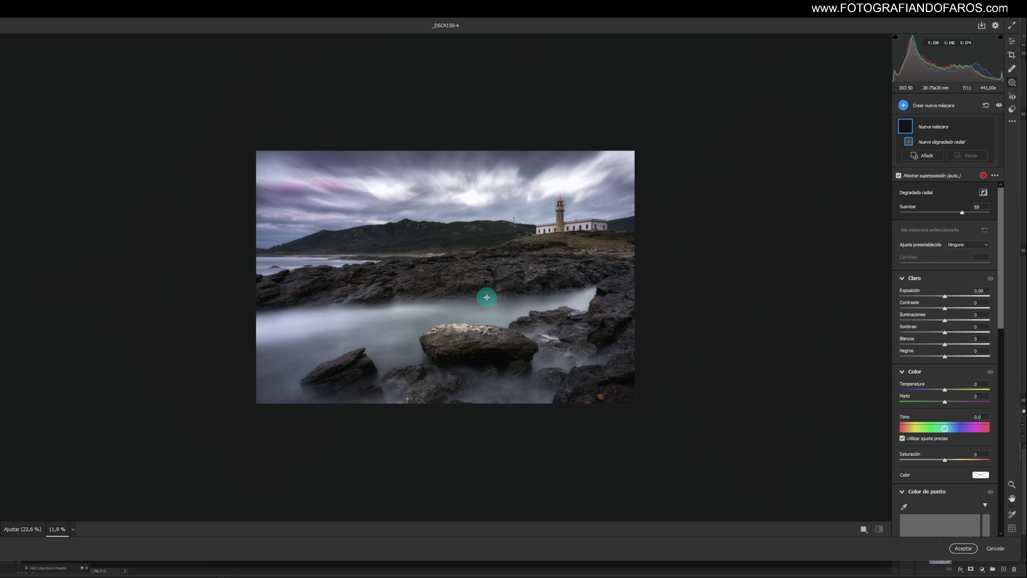
drag(486, 298, 546, 305)
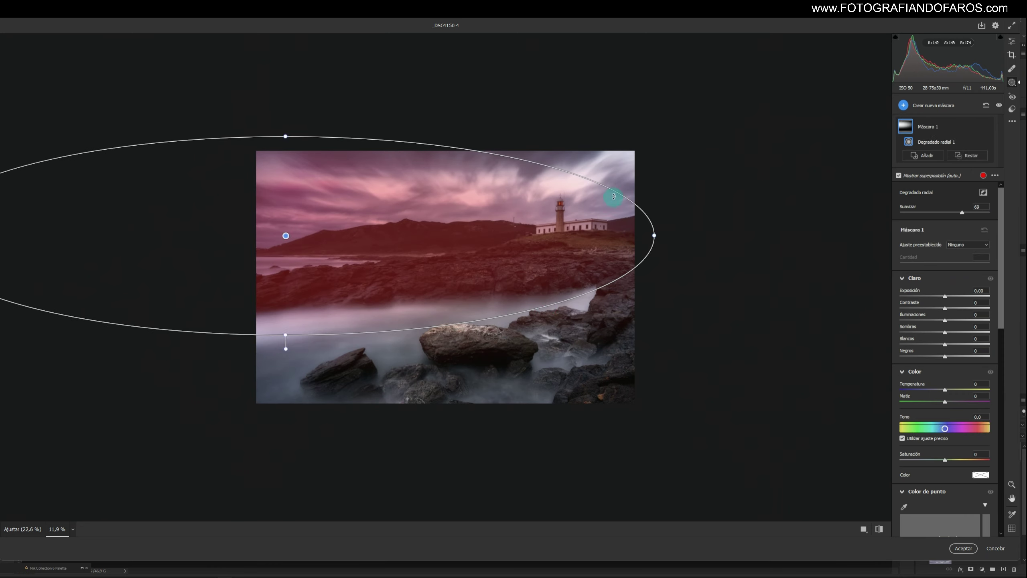
drag(615, 193, 599, 112)
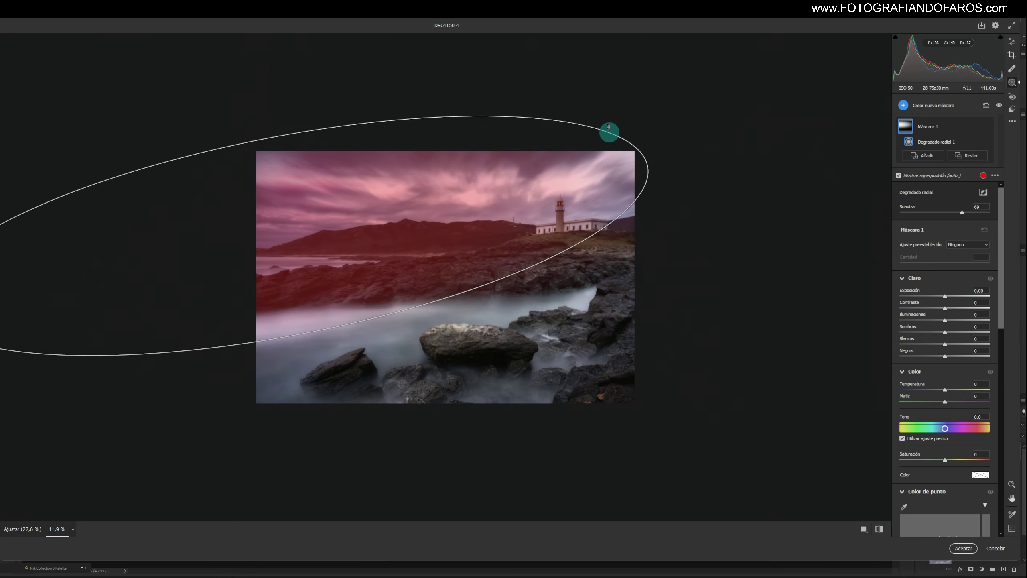
drag(287, 234, 367, 270)
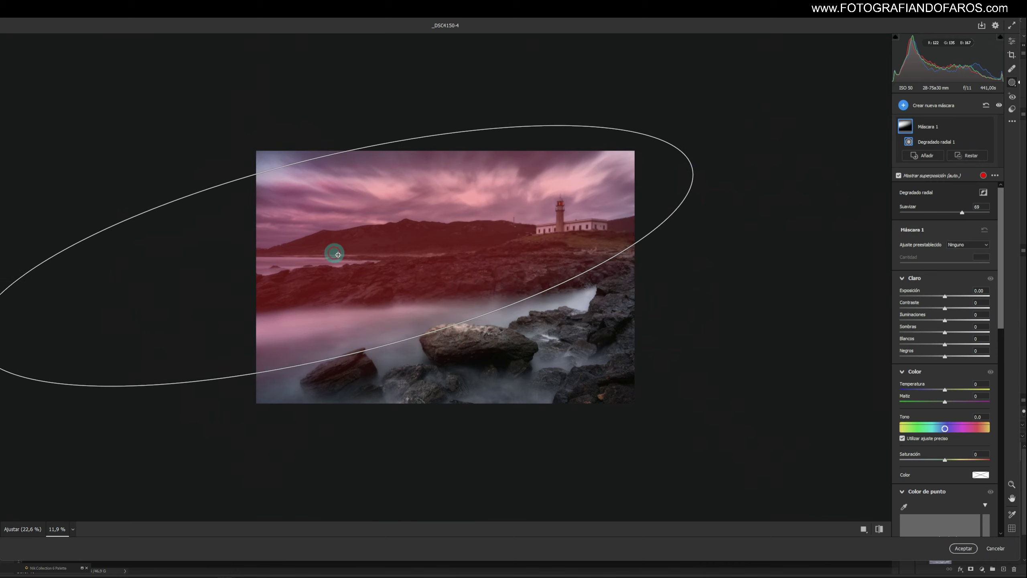
drag(694, 152, 706, 164)
Step: Give the radial gradient Feather 81 and Exposure -0.40, and accept the Camera Raw edits
drag(963, 215, 973, 216)
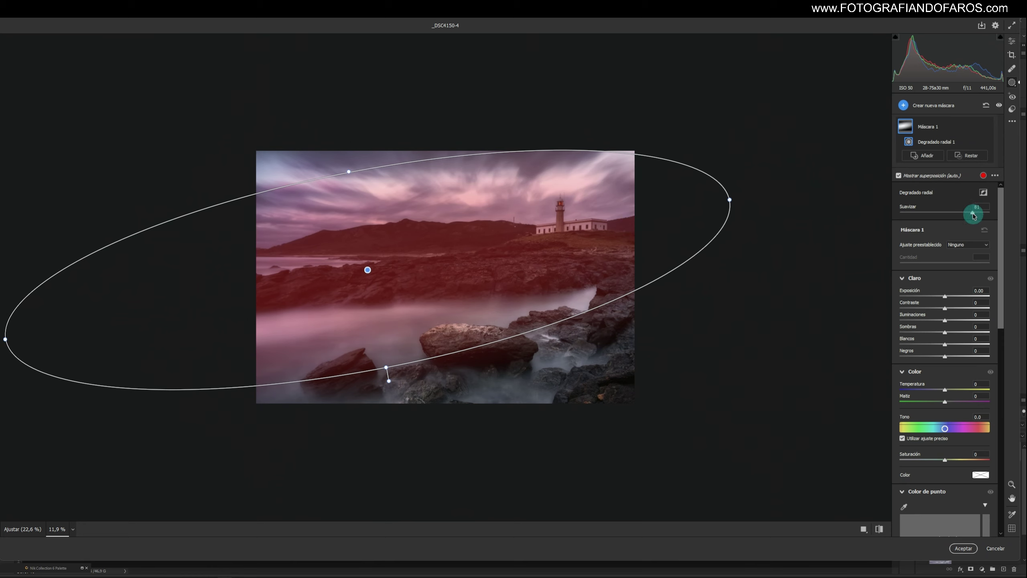
drag(945, 297, 941, 298)
drag(375, 257, 398, 259)
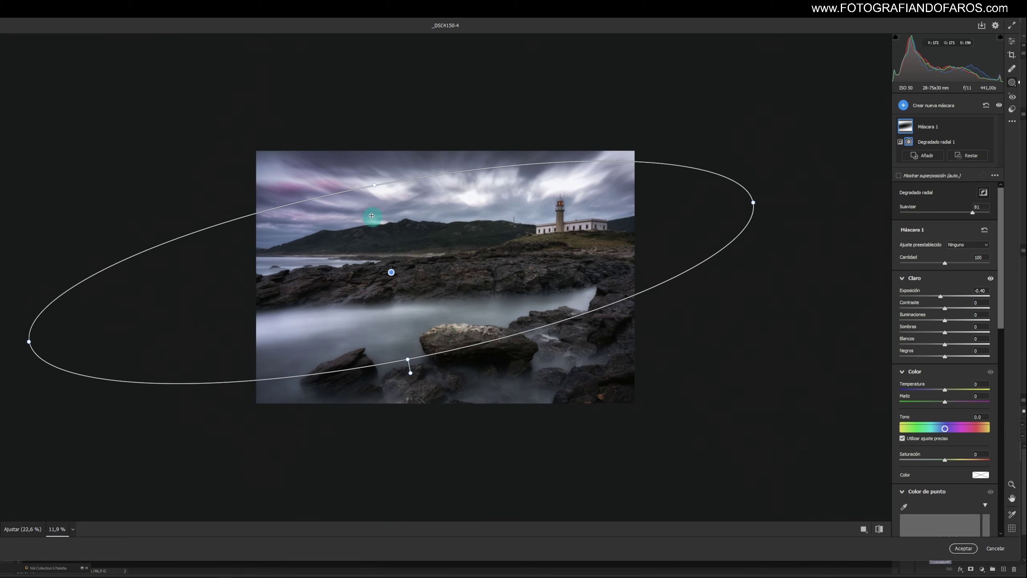
click(963, 548)
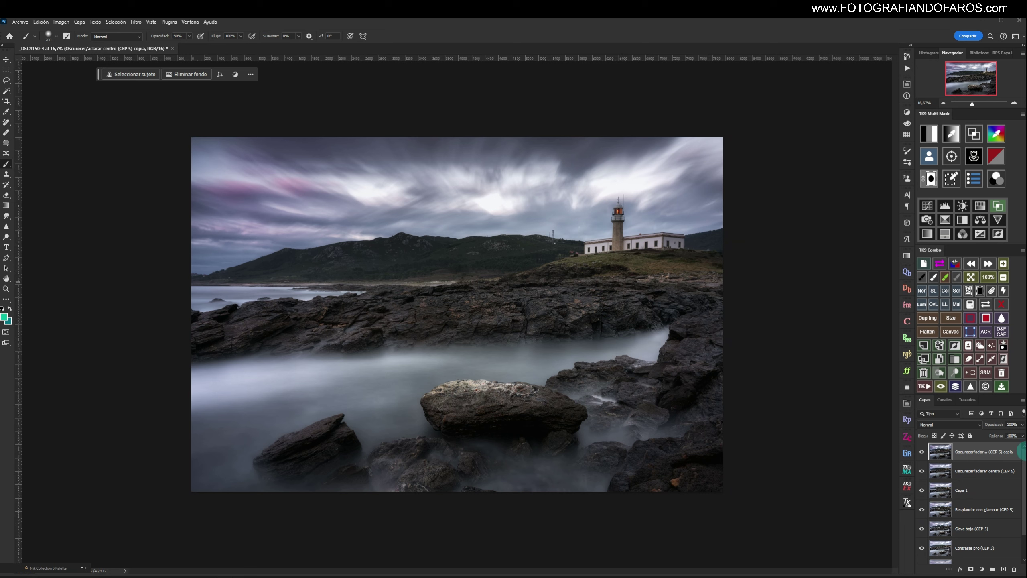
Step: Compare against the original Fondo layer alone, restore all layers, then flatten the image
scroll(979, 469, down, 2)
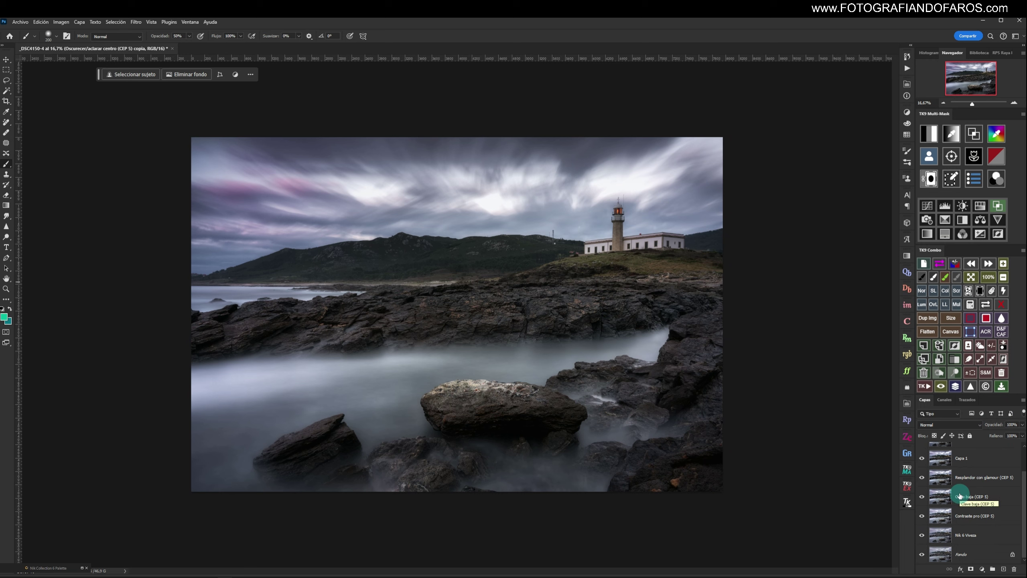
alt+click(922, 555)
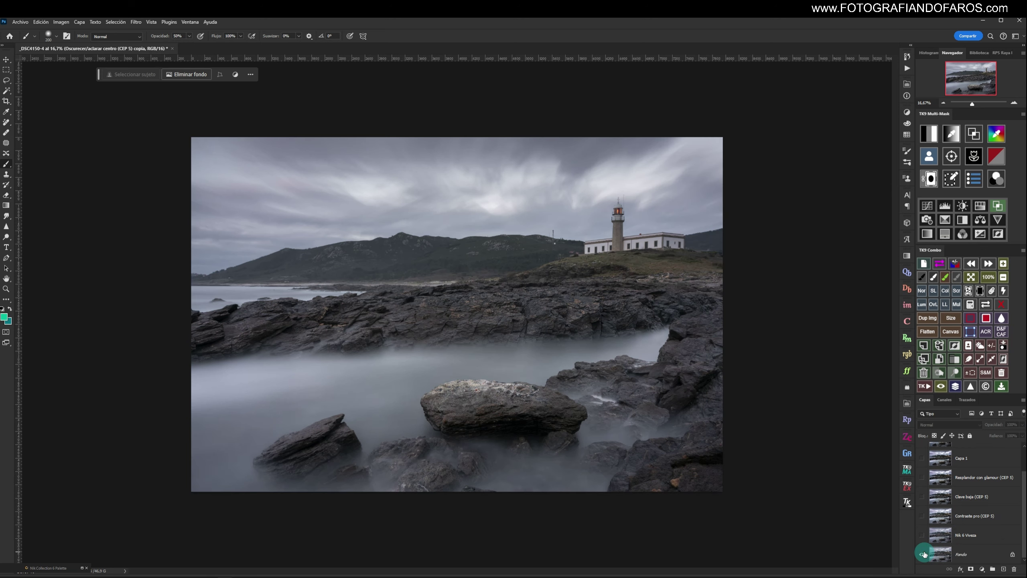
alt+click(924, 554)
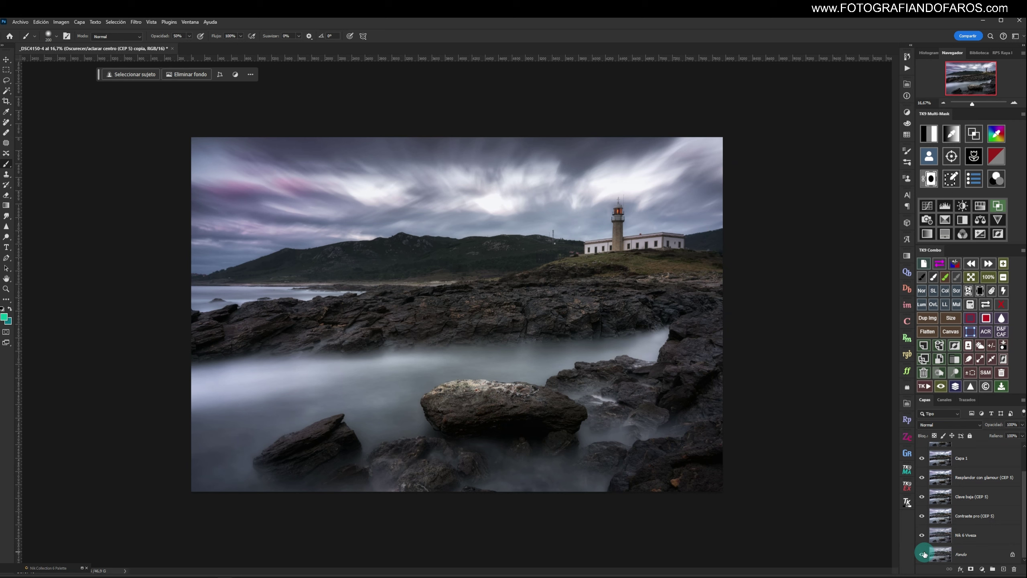
click(927, 331)
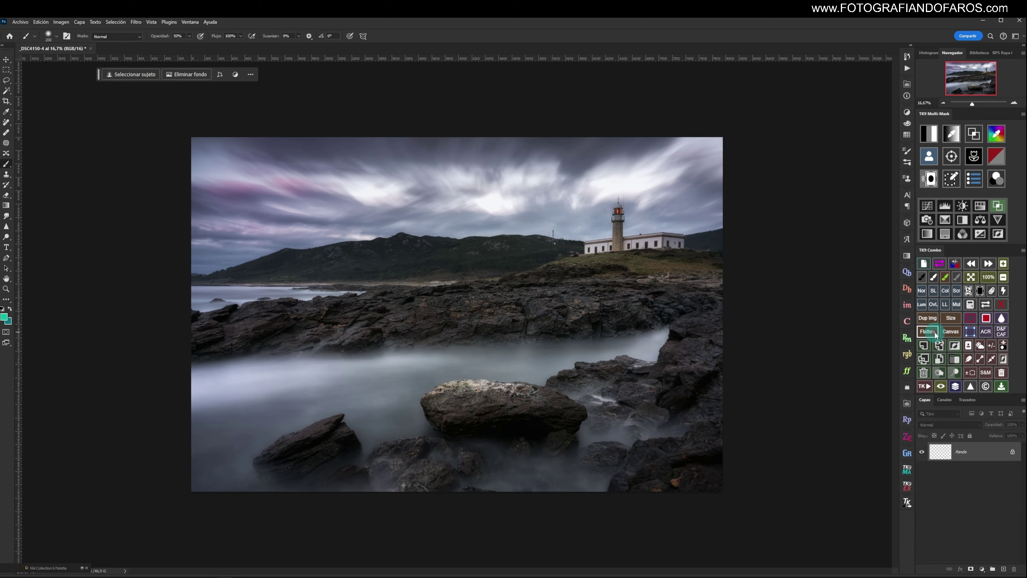
Step: Begin saving the finished edit back to Lightroom from the Archivo menu
click(21, 22)
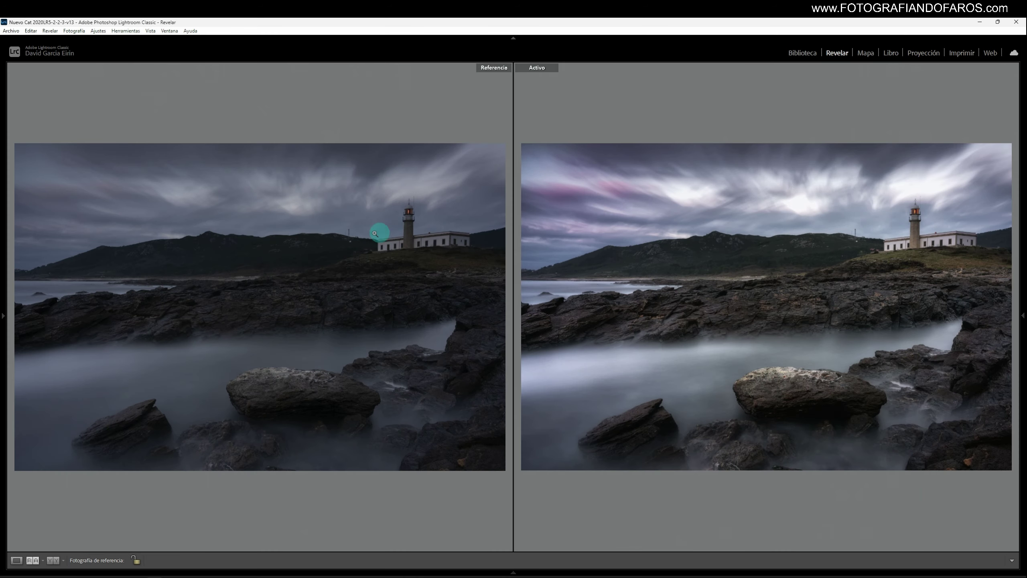